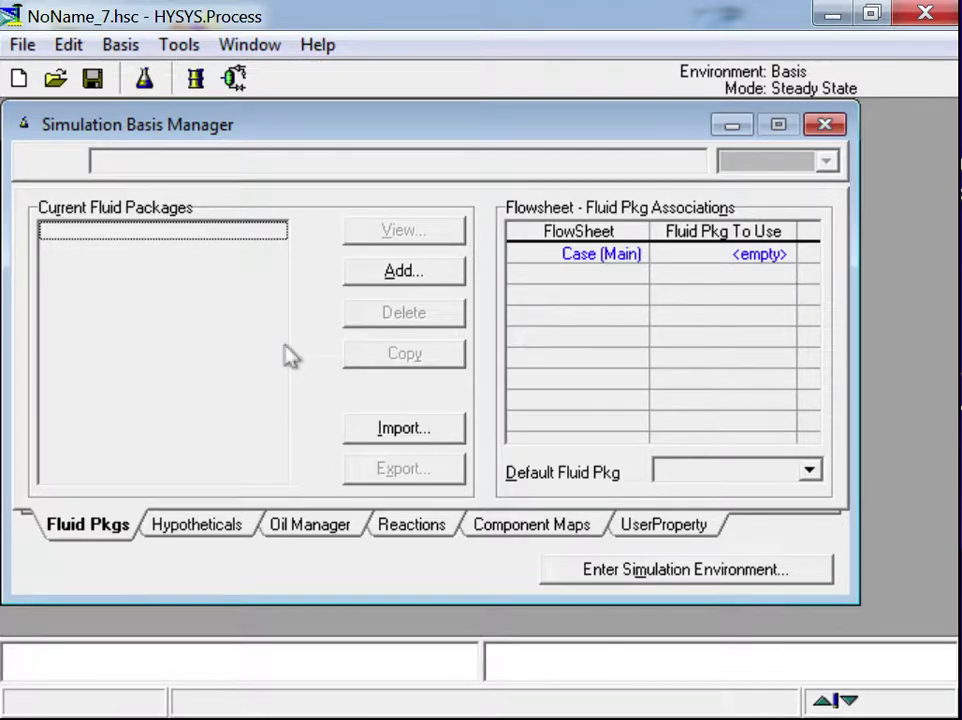
Step: Add a new fluid package using Peng Robinson and bring up its pure component library
left_click(418, 276)
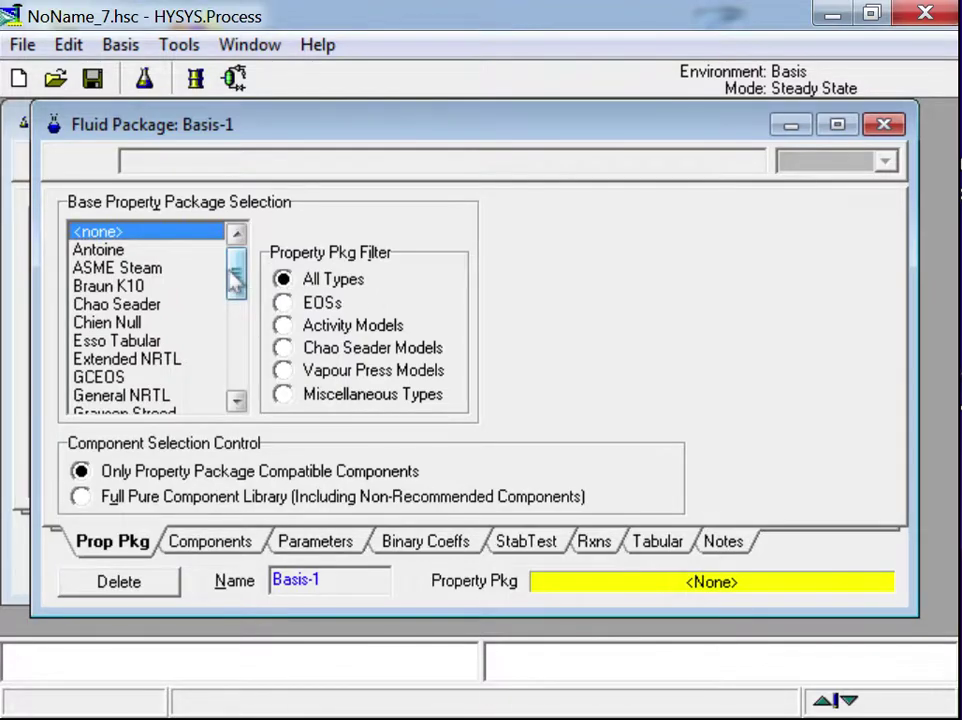
mouse_move(233, 295)
left_mouse_down()
mouse_move(236, 376)
mouse_move(247, 208)
mouse_move(242, 404)
mouse_move(255, 275)
left_mouse_up()
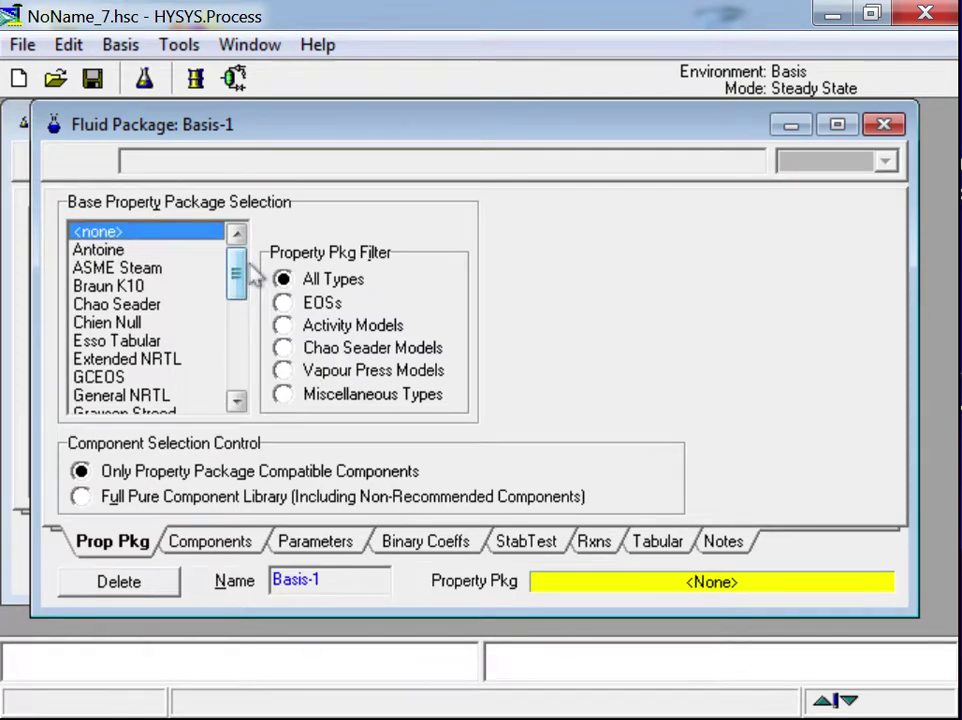
key("p")
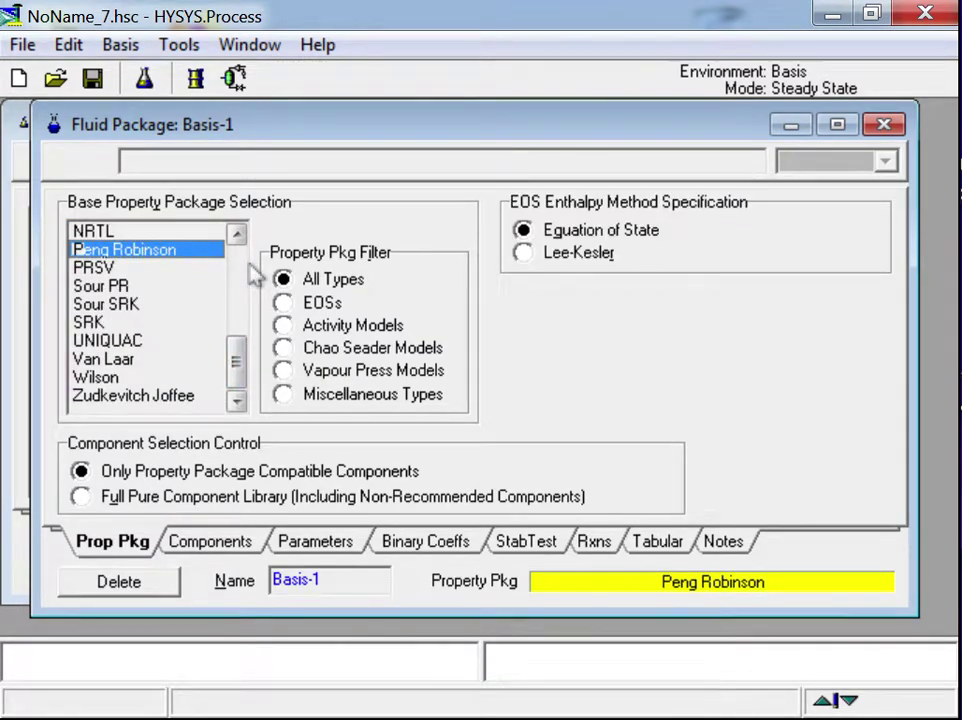
left_click(212, 541)
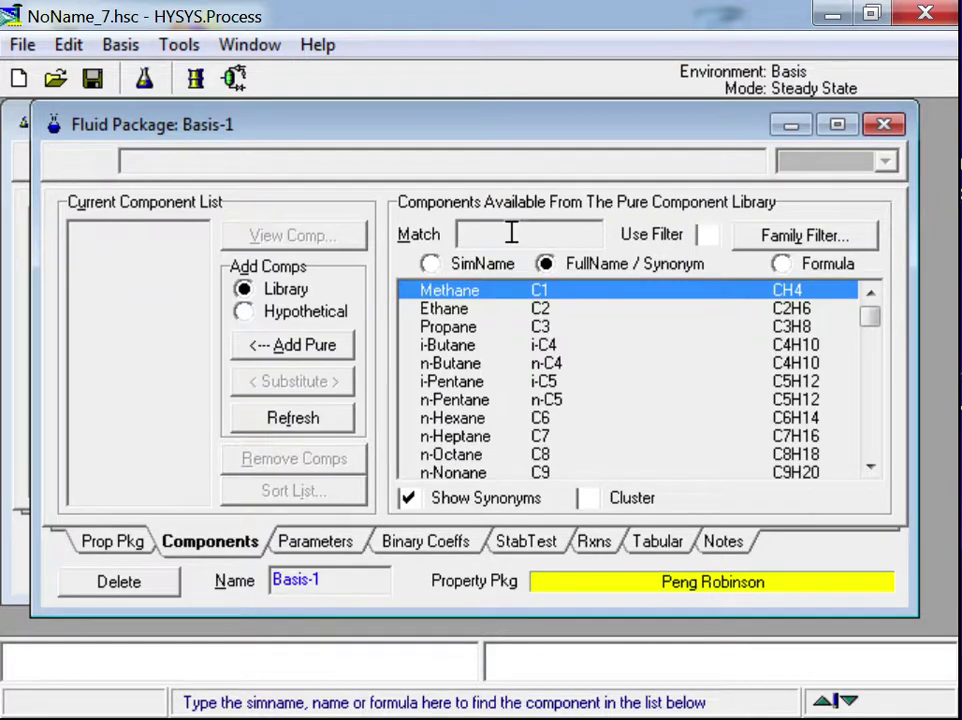
Step: Add Methane, CO2 and C3=Carbonate to Basis-1, then close the fluid package window
key("Return")
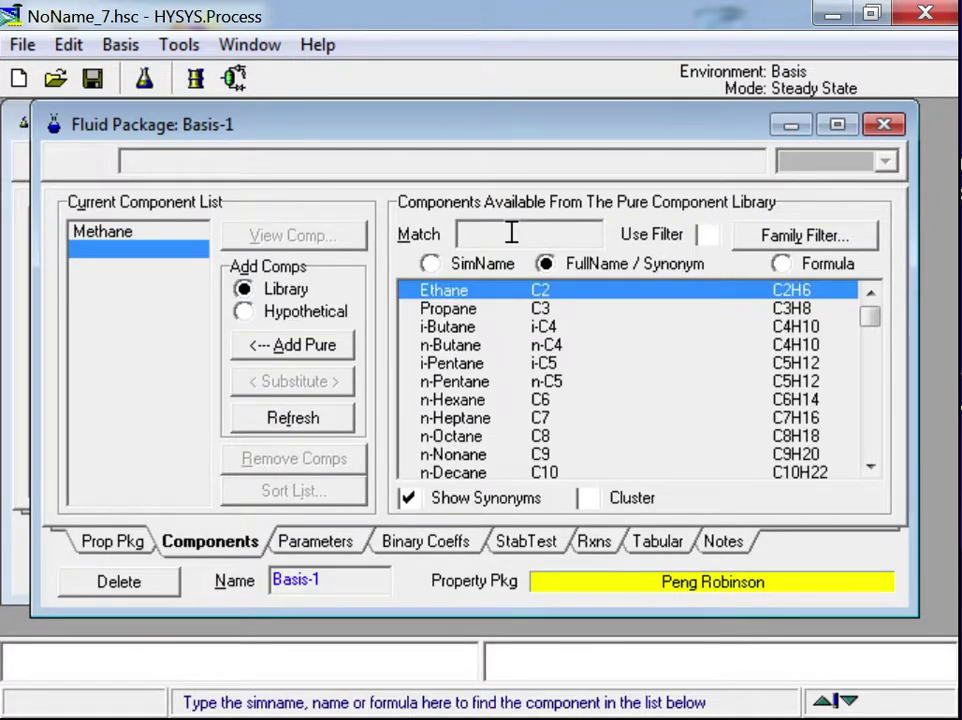
type("C")
type("O2")
key("Return")
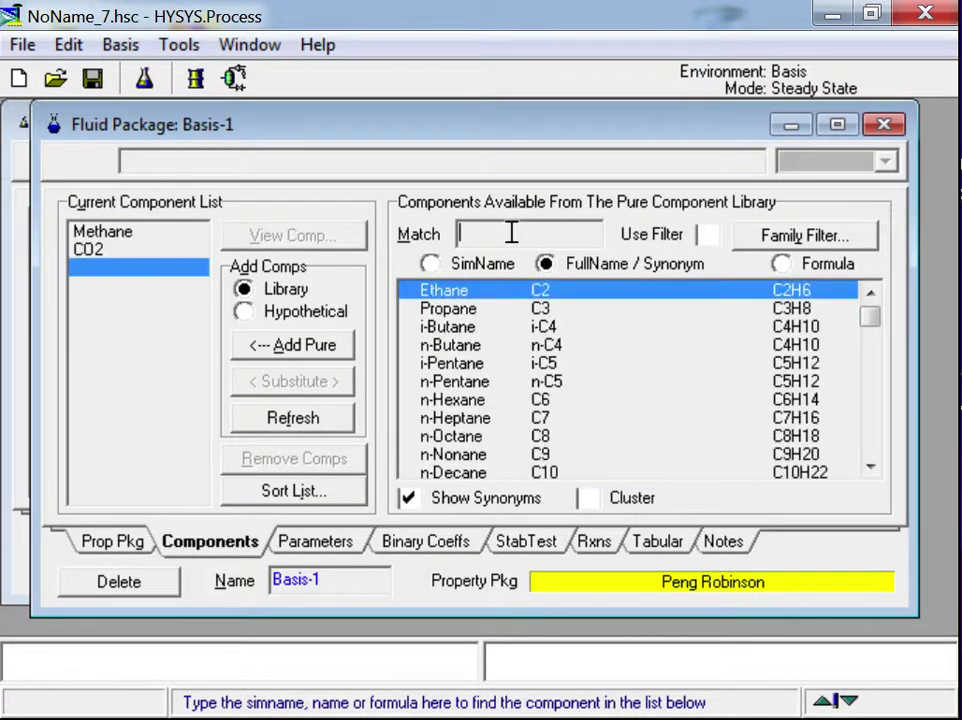
type("PROPY")
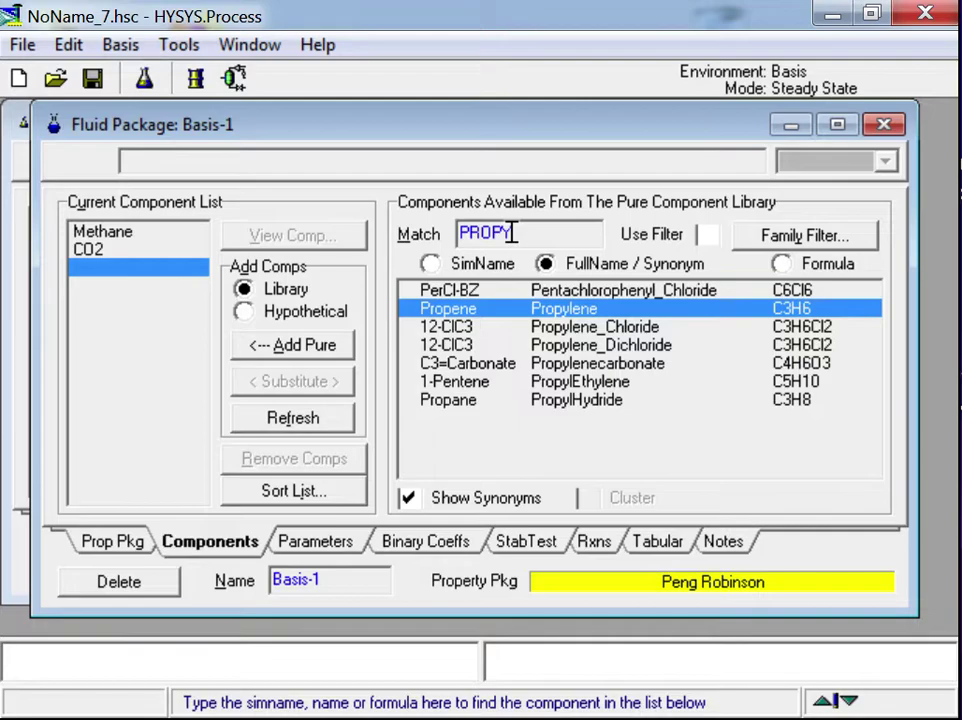
double_click(630, 365)
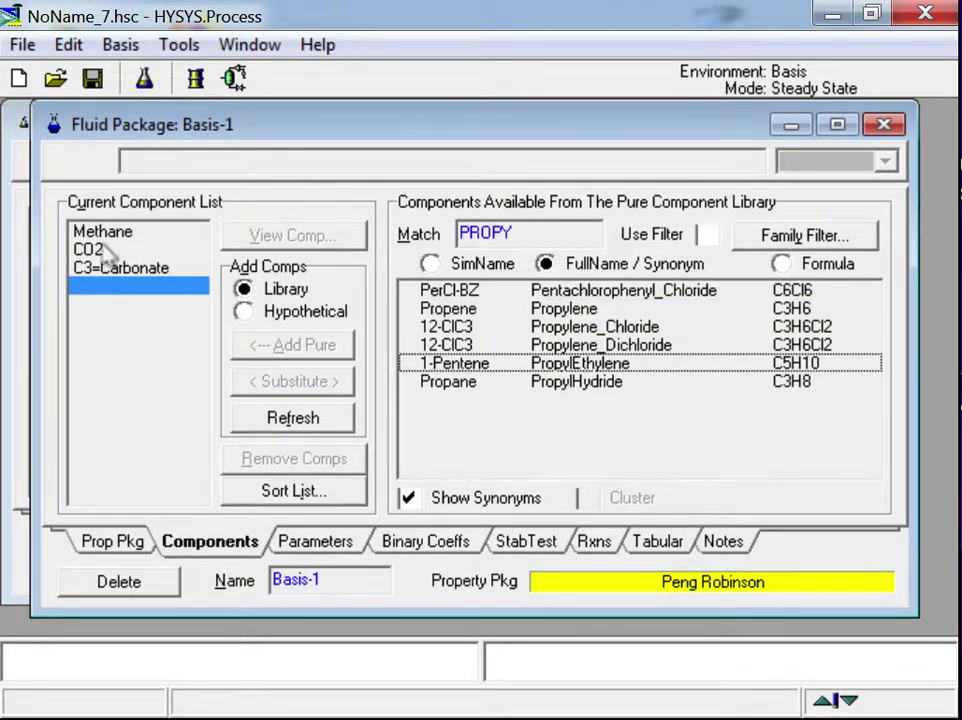
left_click(884, 124)
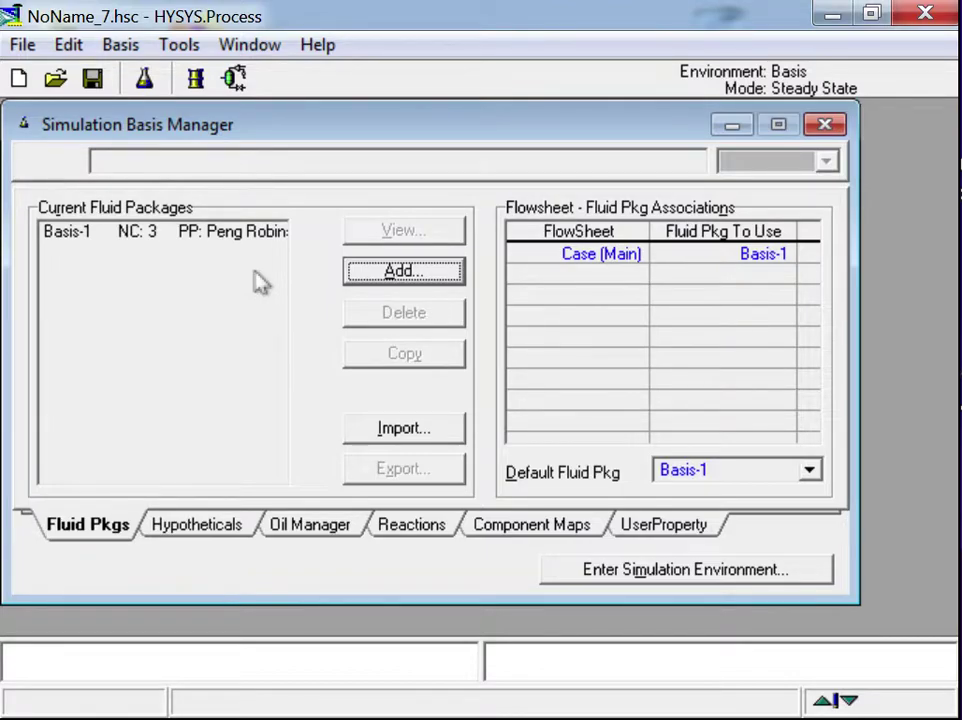
Step: In the maximized simulation flowsheet, place a material stream named 'CH4 + CO2'
left_click(712, 571)
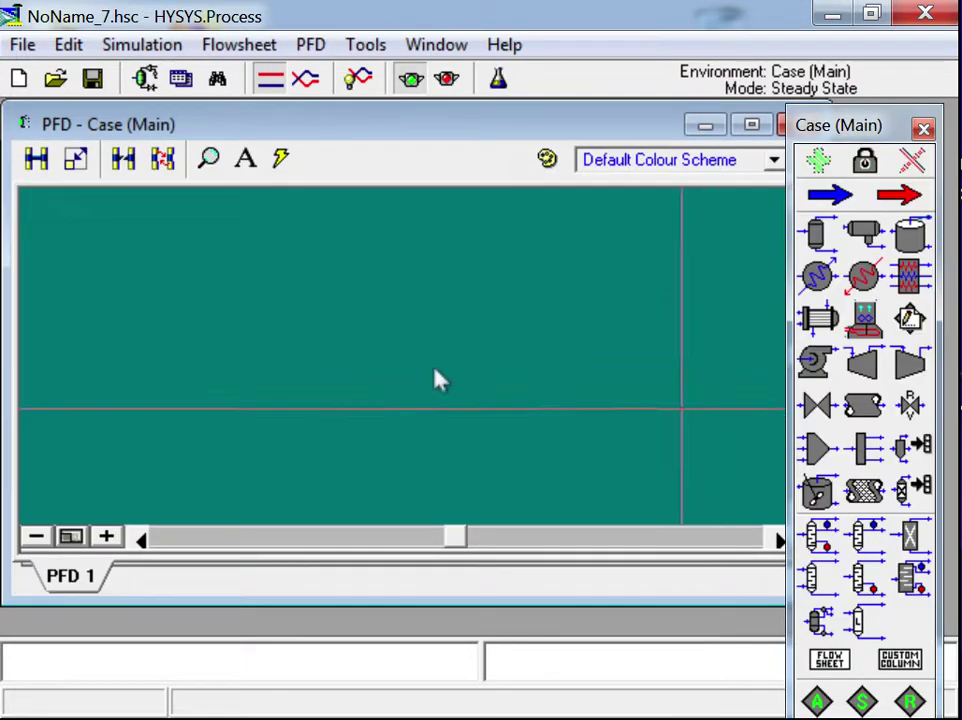
left_click(752, 124)
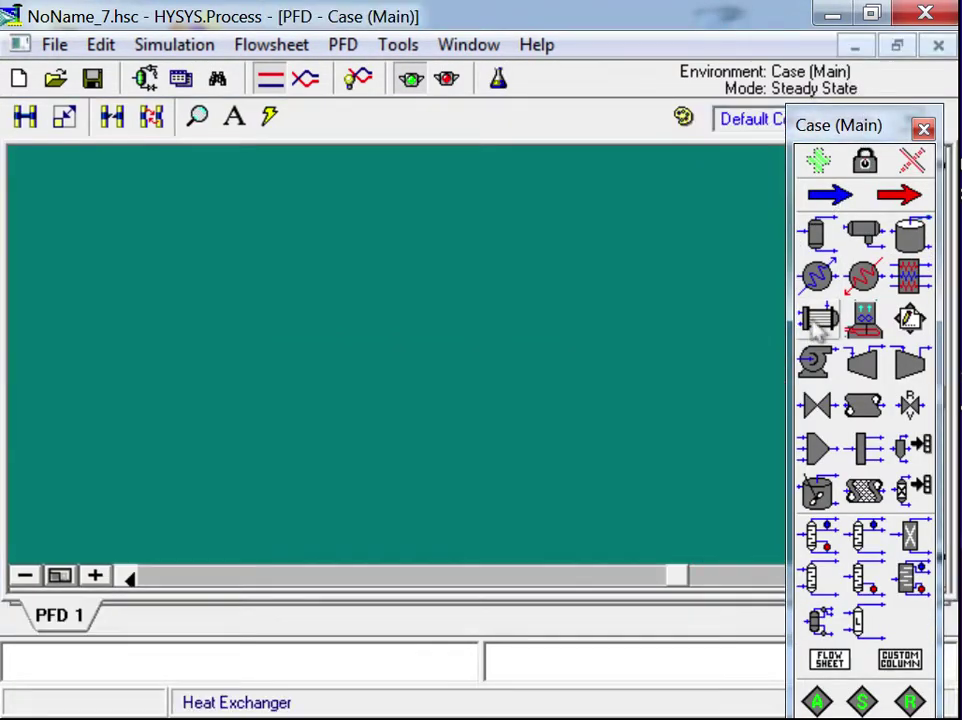
left_click(830, 195)
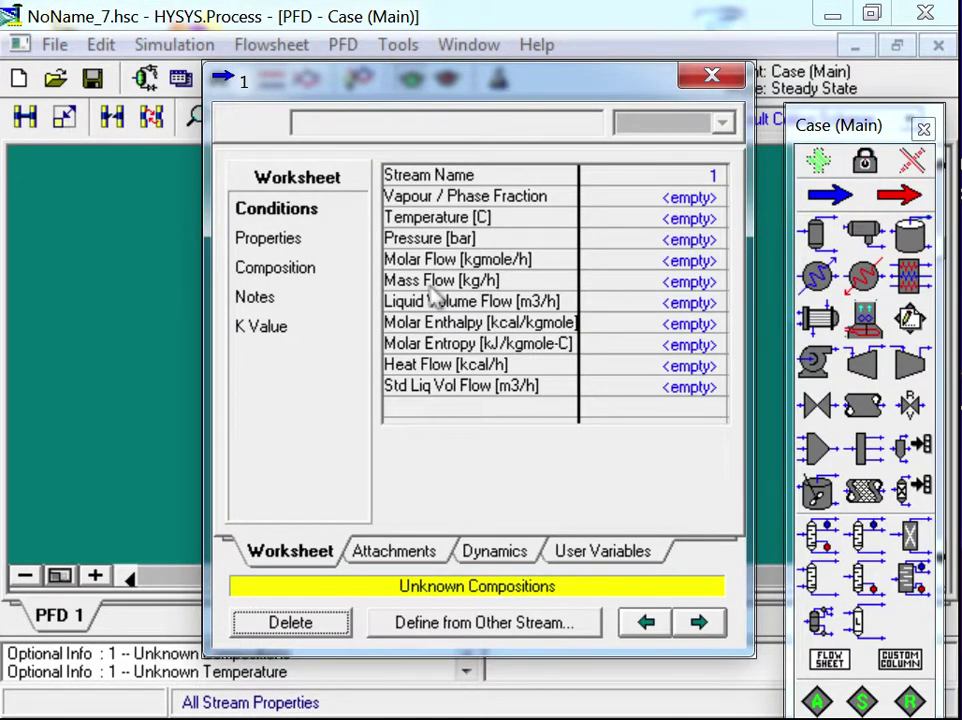
left_click(678, 176)
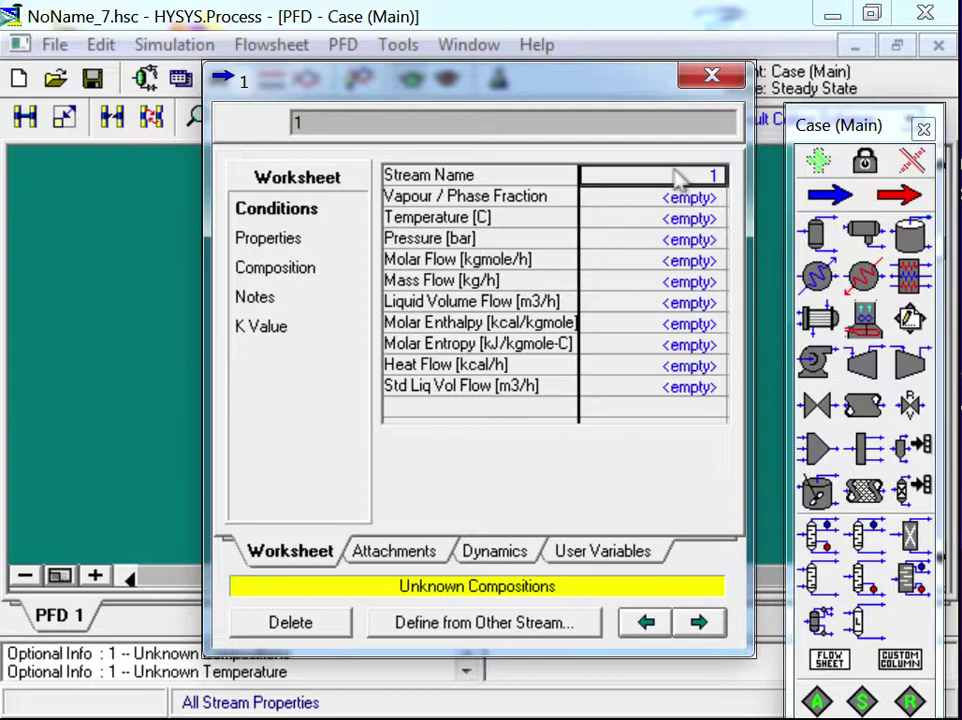
type("CH4")
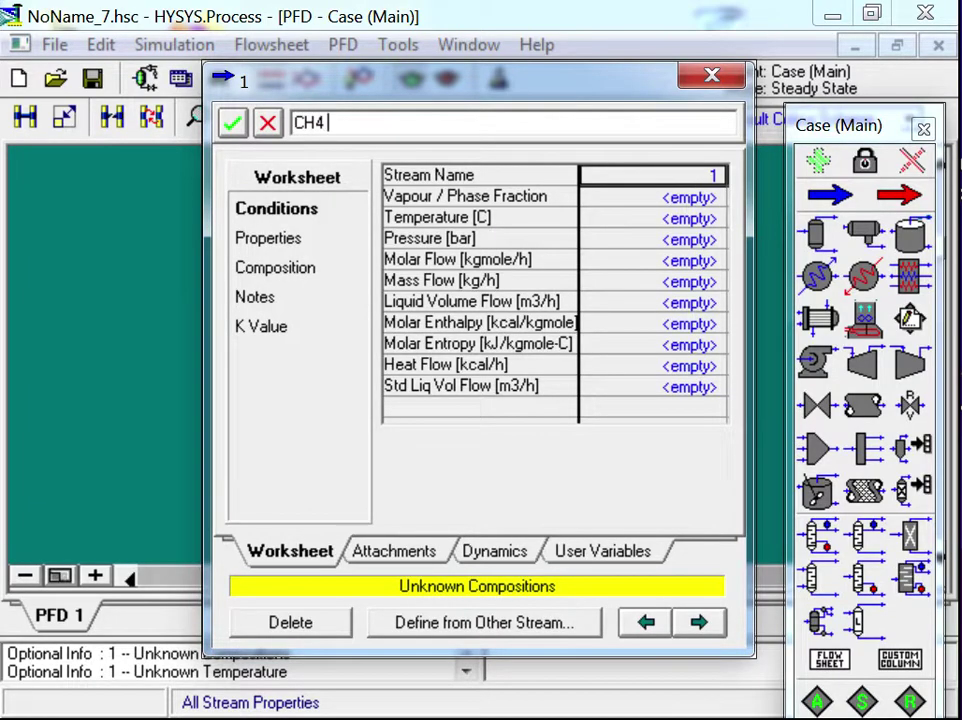
type(" + ")
type("CO2")
key("Return")
Step: Set CH4 + CO2 mole fractions to Methane 0.8 and CO2 0.2, normalizing C3=Carbonate to 0
left_click(305, 267)
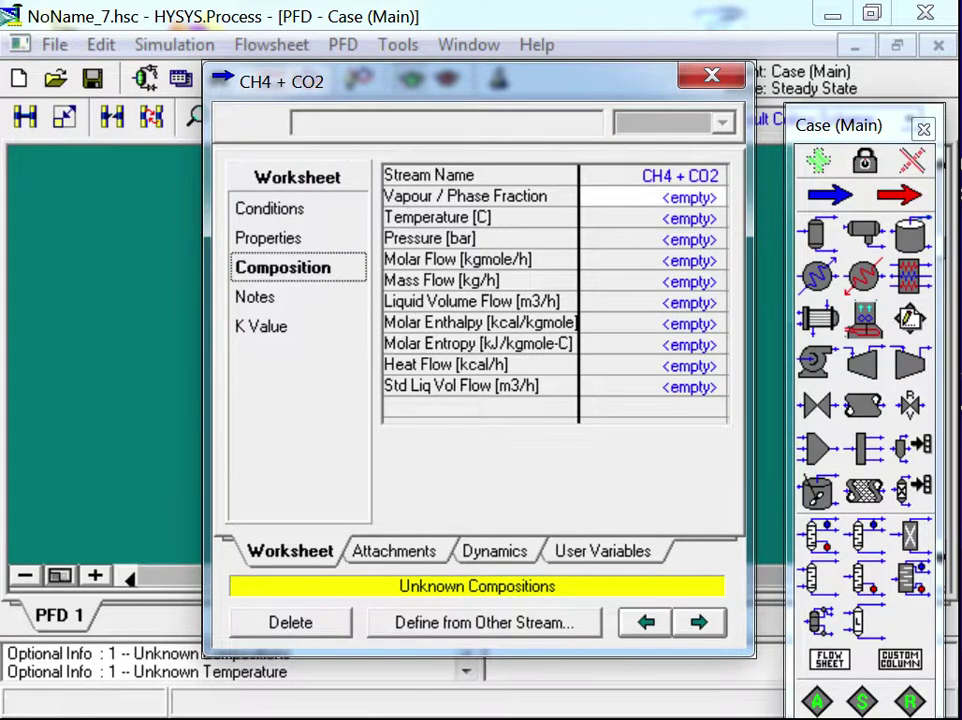
left_click(642, 197)
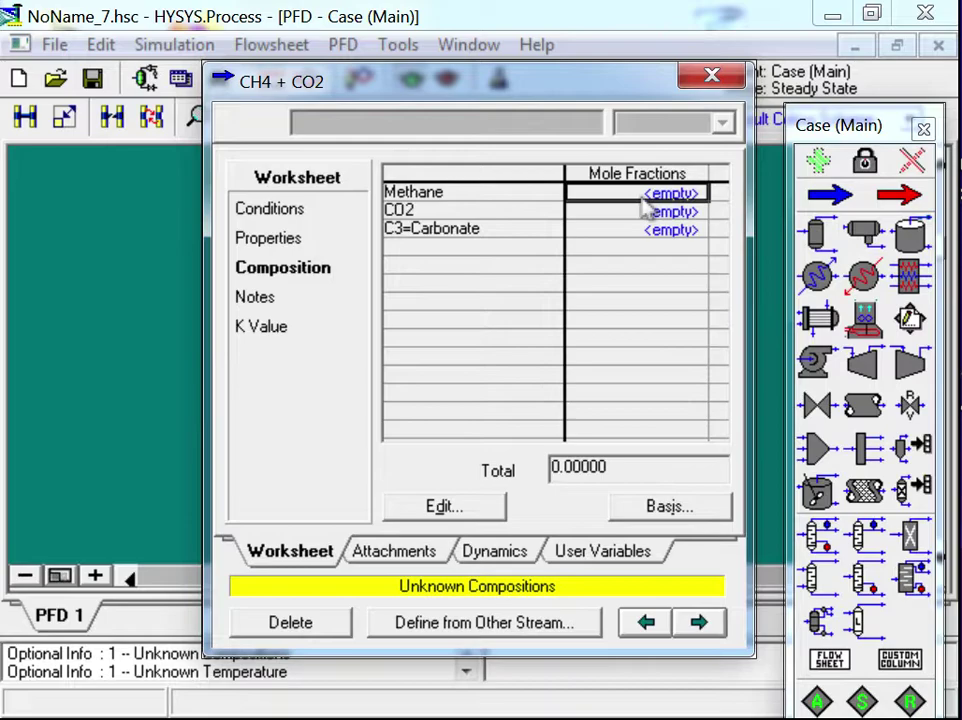
type("0")
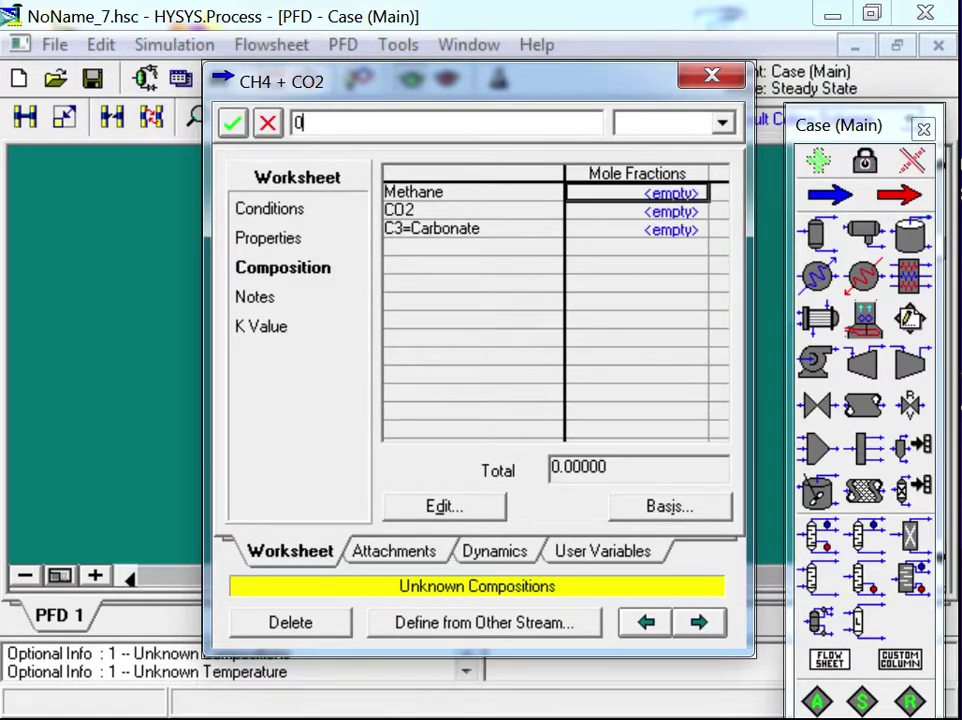
type(".")
type("8")
key("Return")
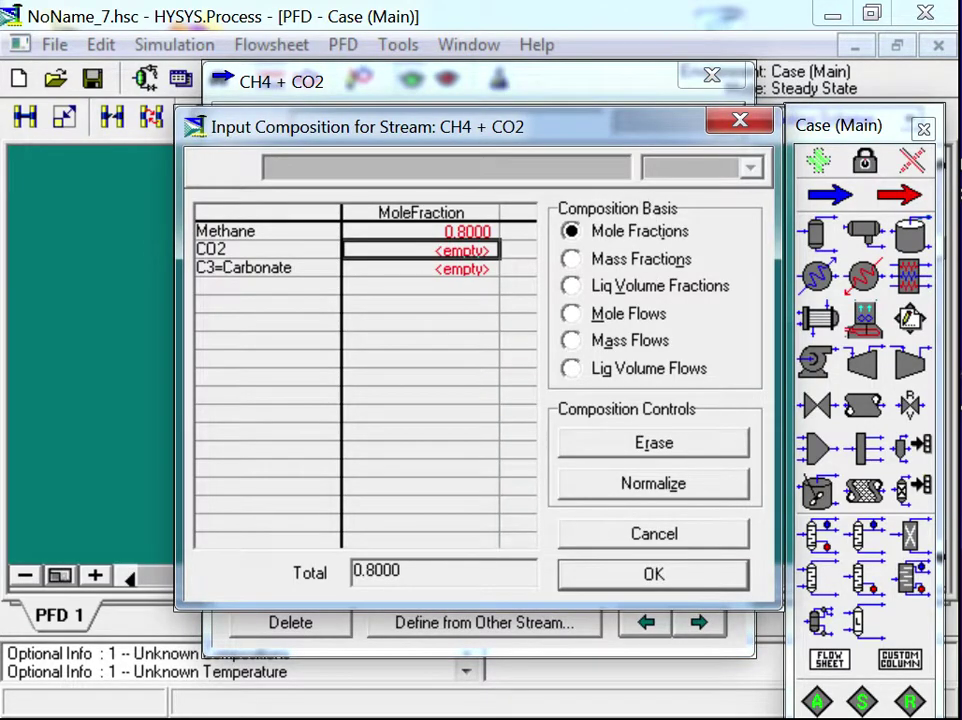
type("0.2")
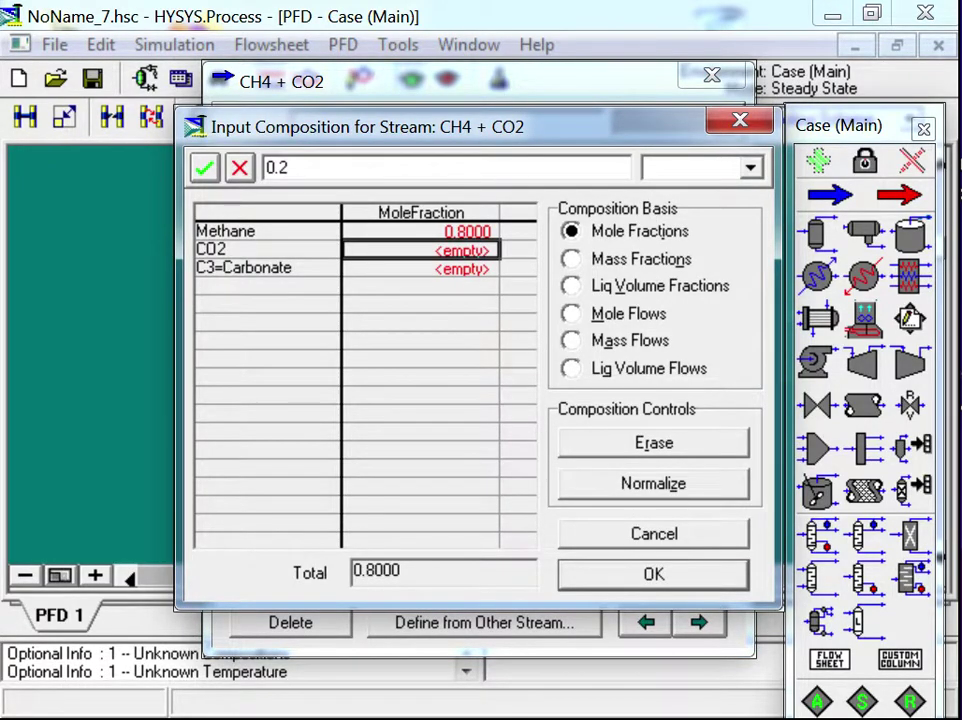
key("Return")
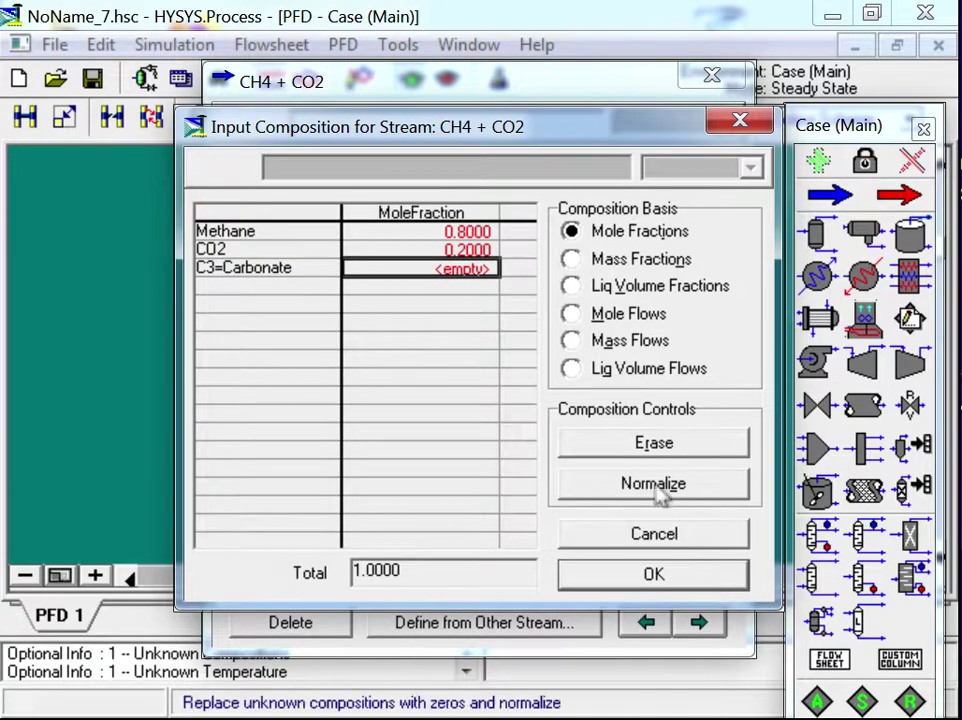
left_click(660, 490)
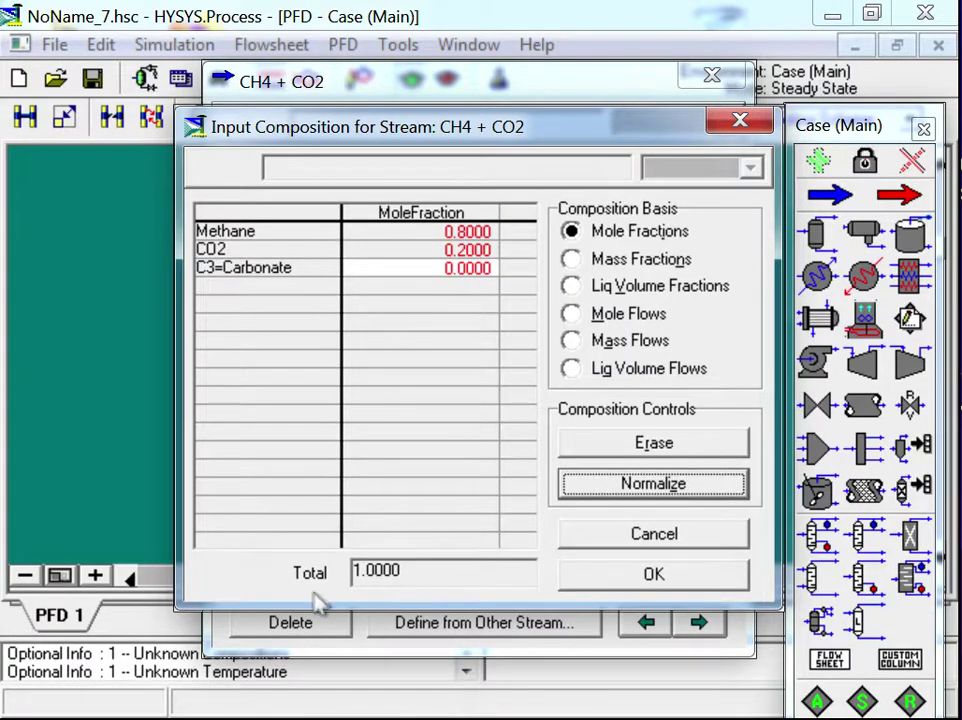
left_click(630, 574)
Step: Set the CH4 + CO2 feed to 60 °C and 60 atm
left_click(270, 208)
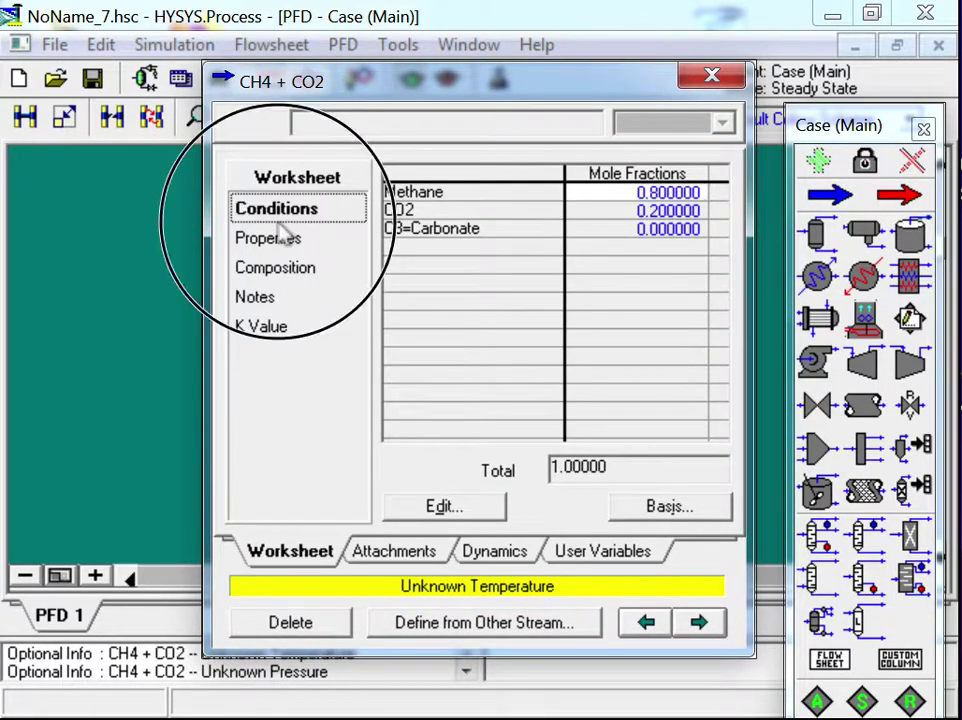
left_click(690, 219)
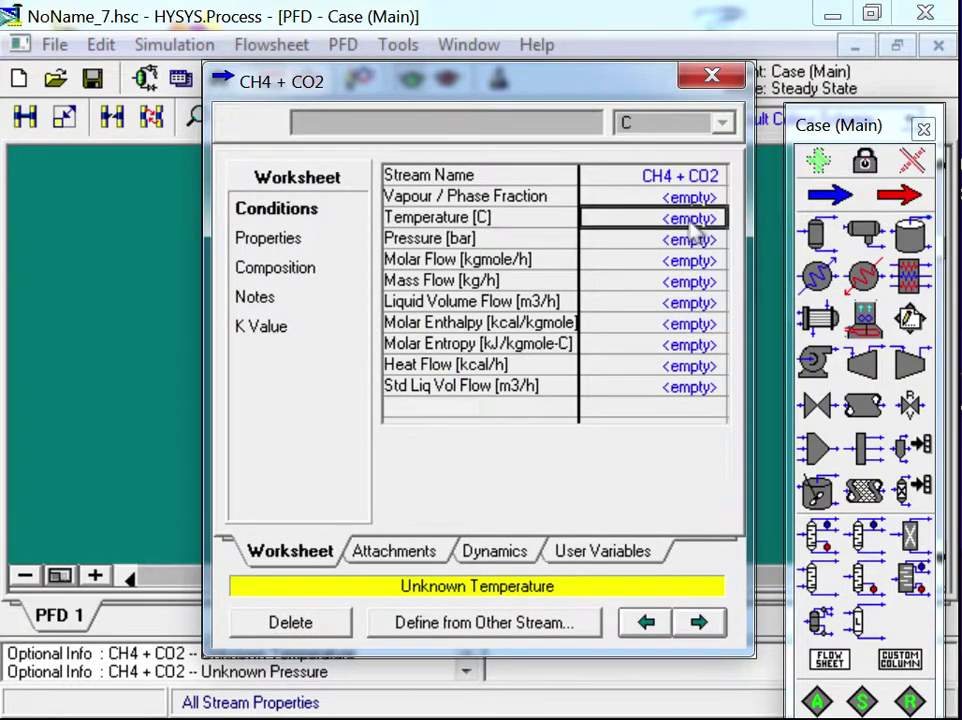
type("60")
key("Return")
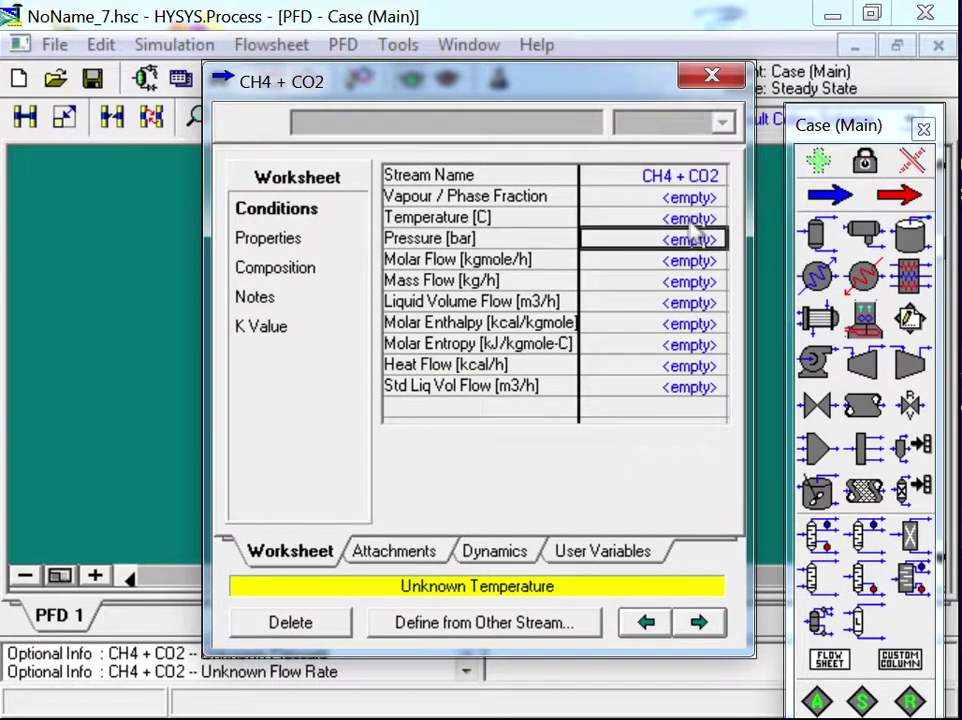
type("60")
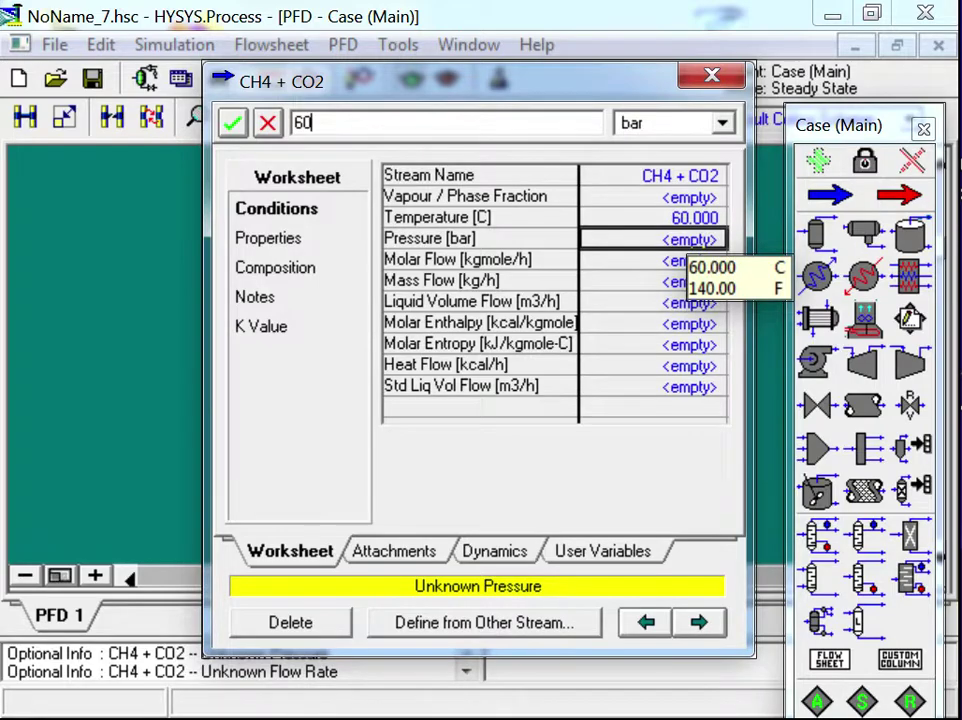
left_click(724, 124)
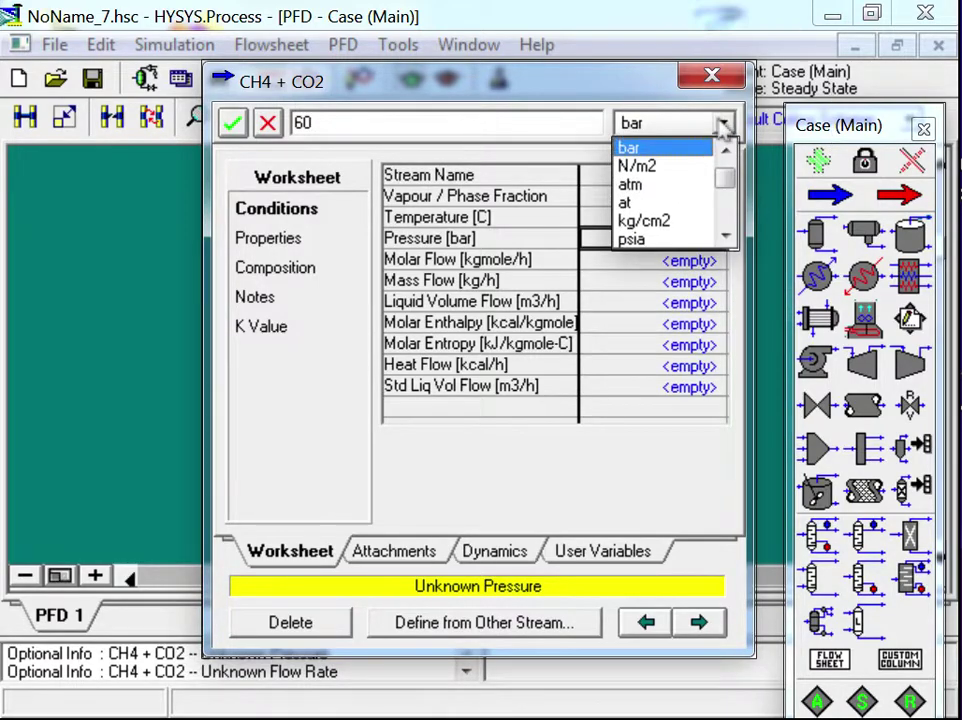
key("Down")
key("Down")
key("Return")
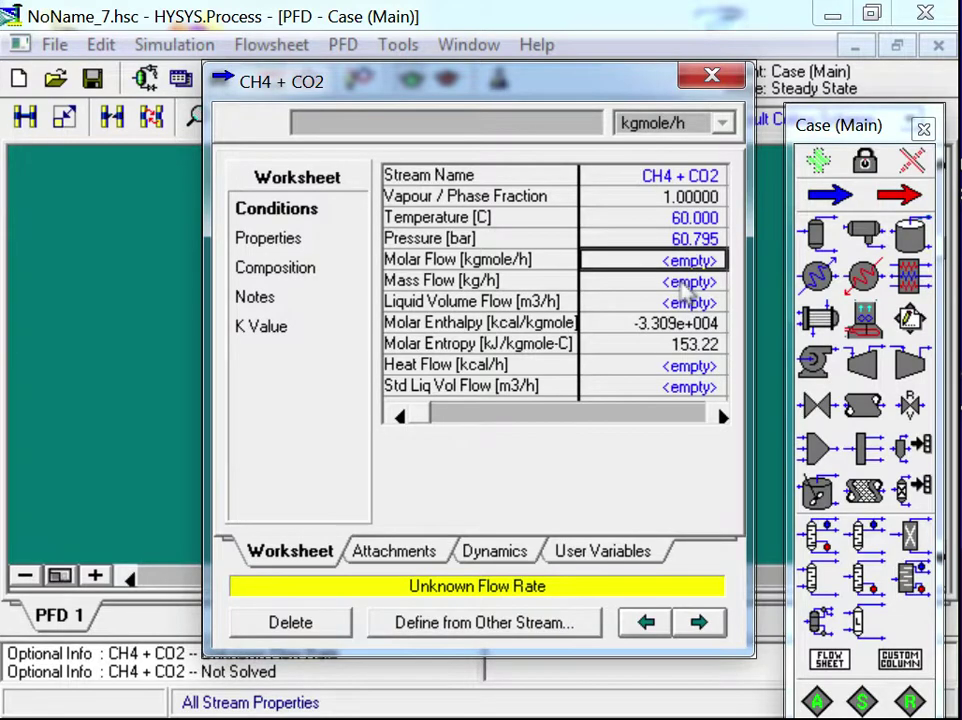
Step: Give the CH4 + CO2 feed a 7200 kg/h flow and close its window
type("72")
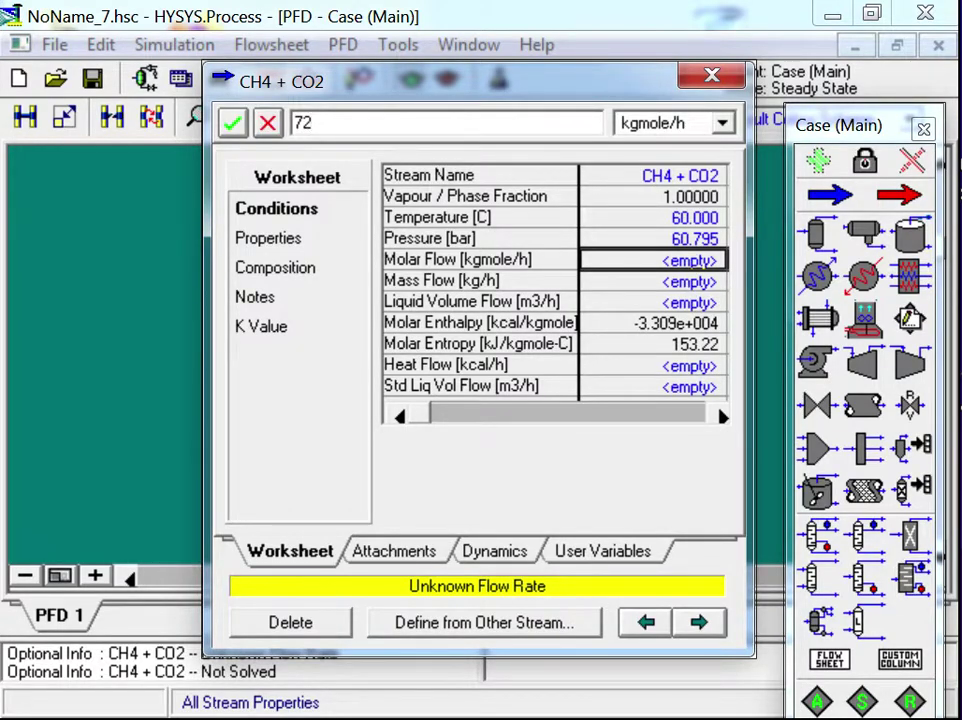
type("00")
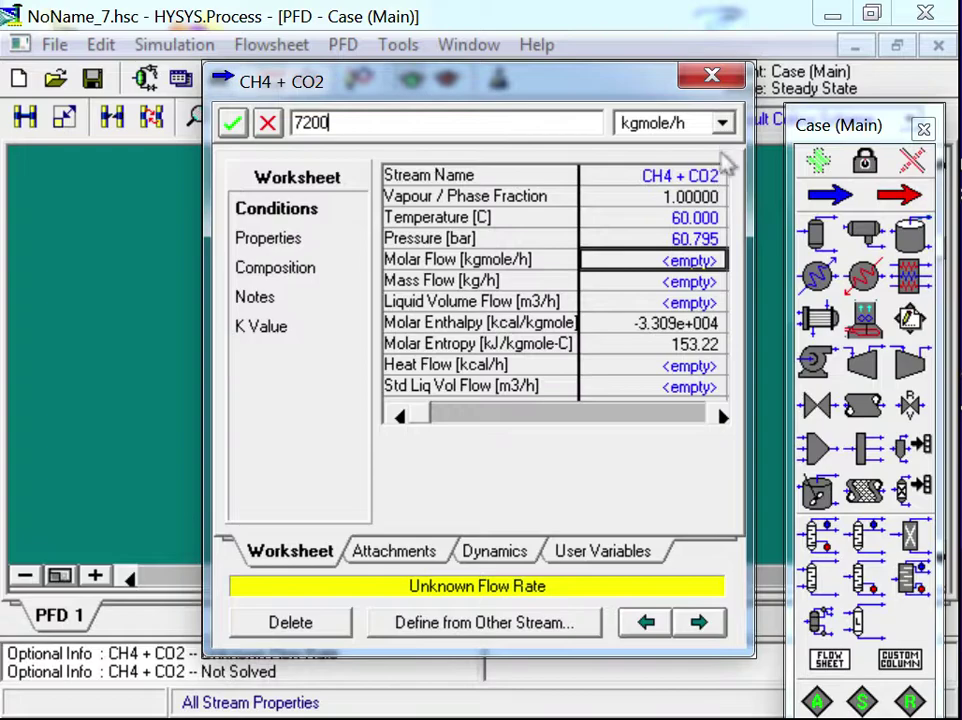
left_click(723, 123)
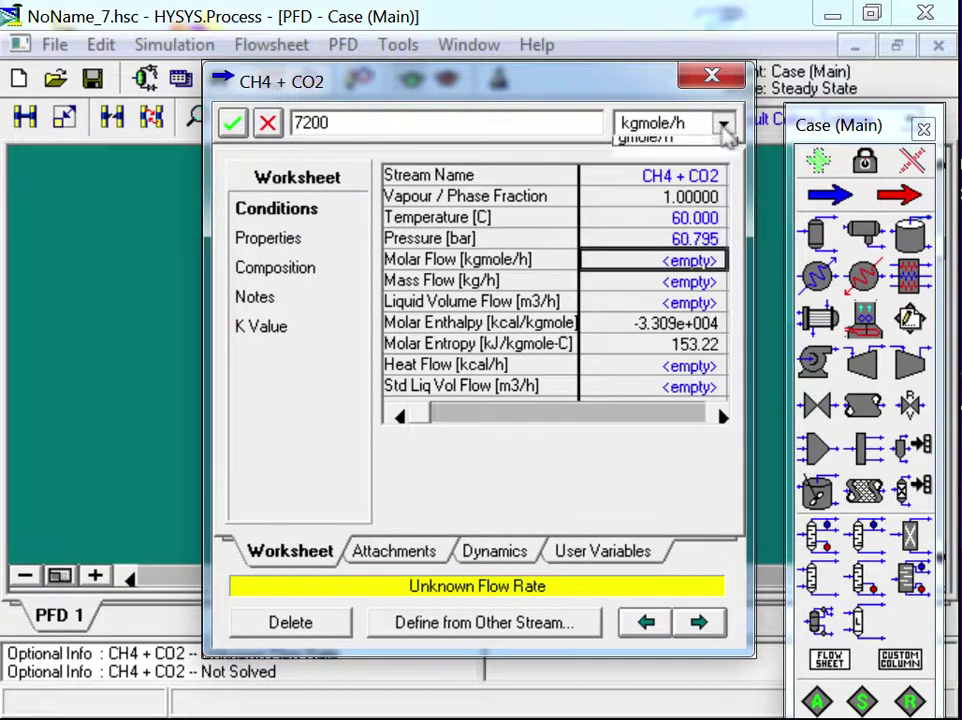
left_click(648, 240)
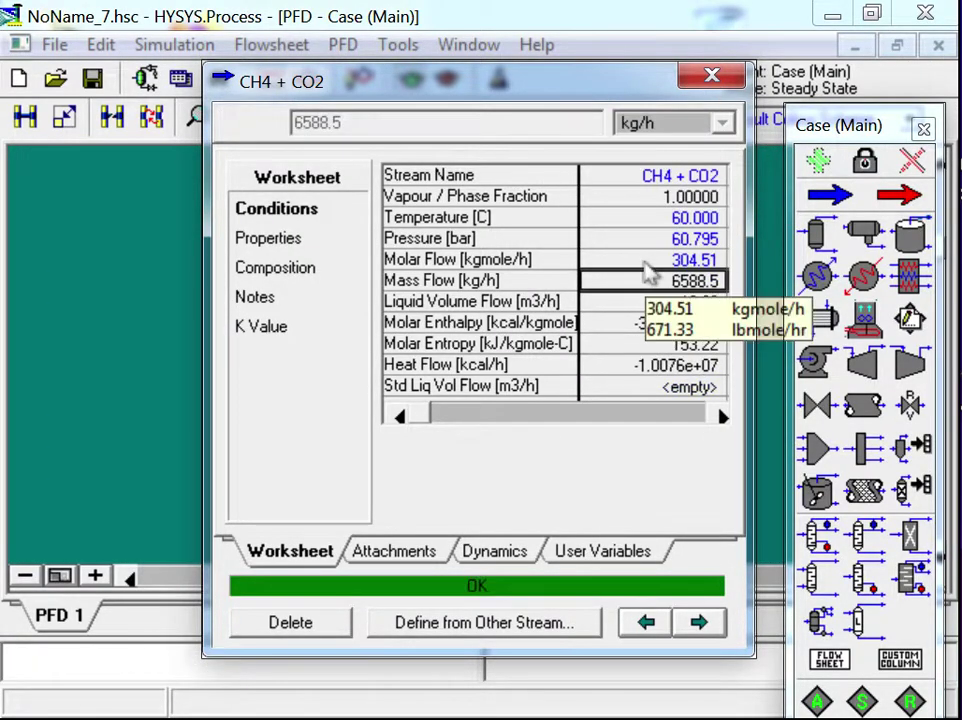
left_click(712, 75)
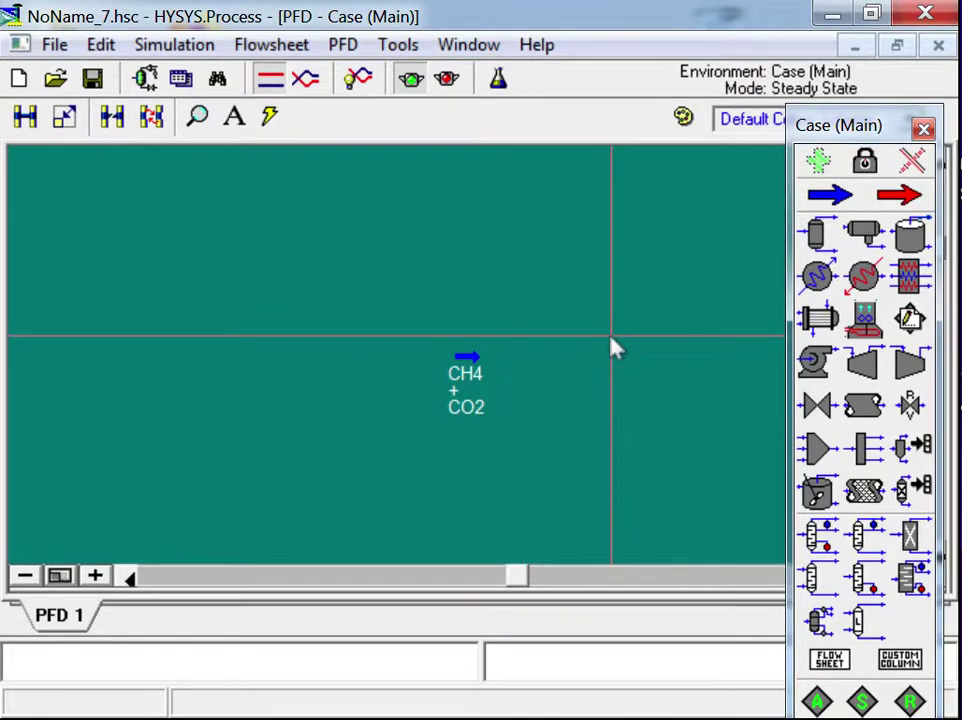
Step: Place a new material stream above the feed and name it SOLVENT
left_click(830, 195)
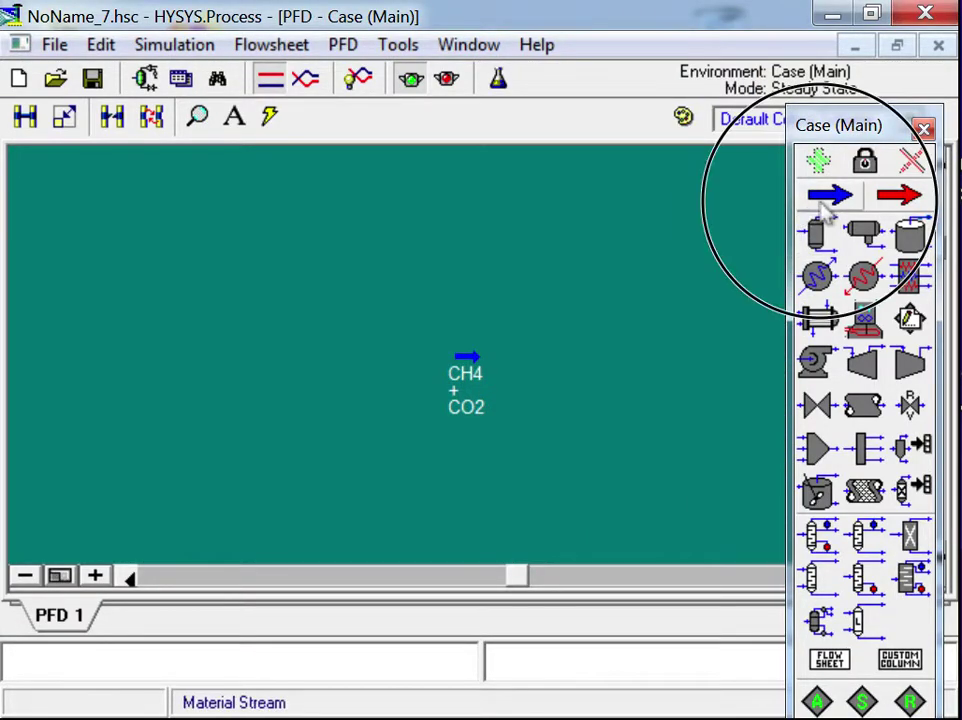
left_click(462, 278)
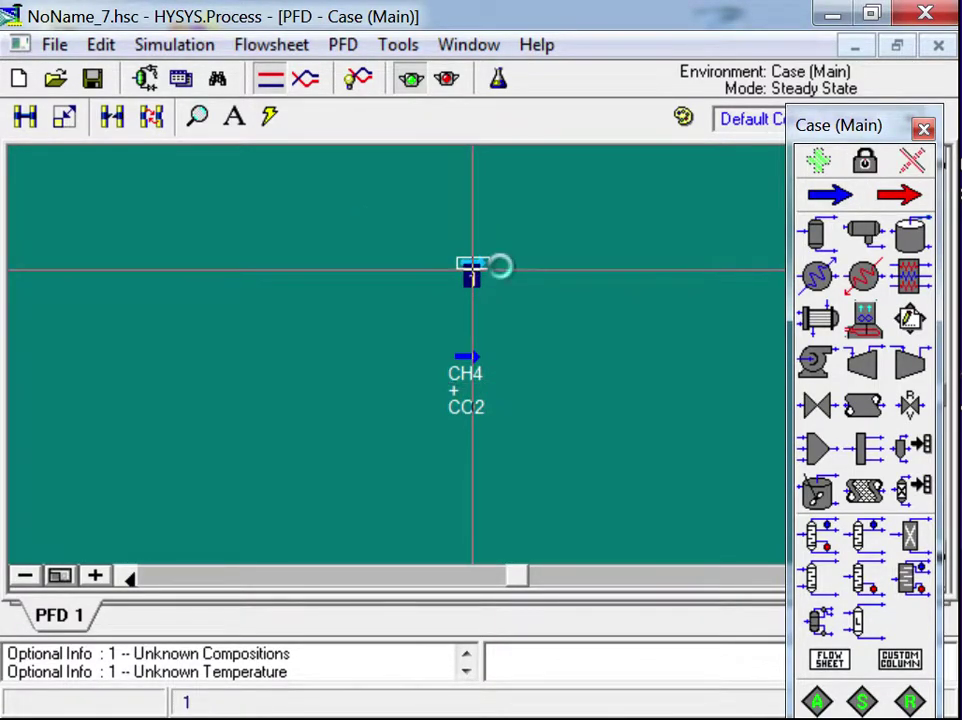
double_click(471, 270)
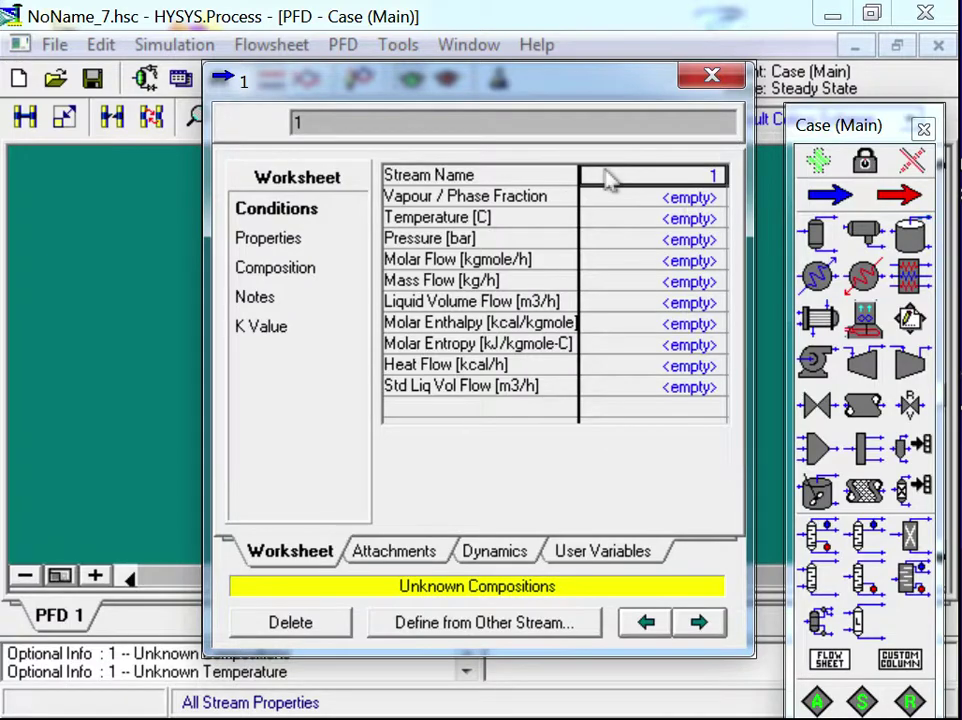
type("SOLVENT")
key("Return")
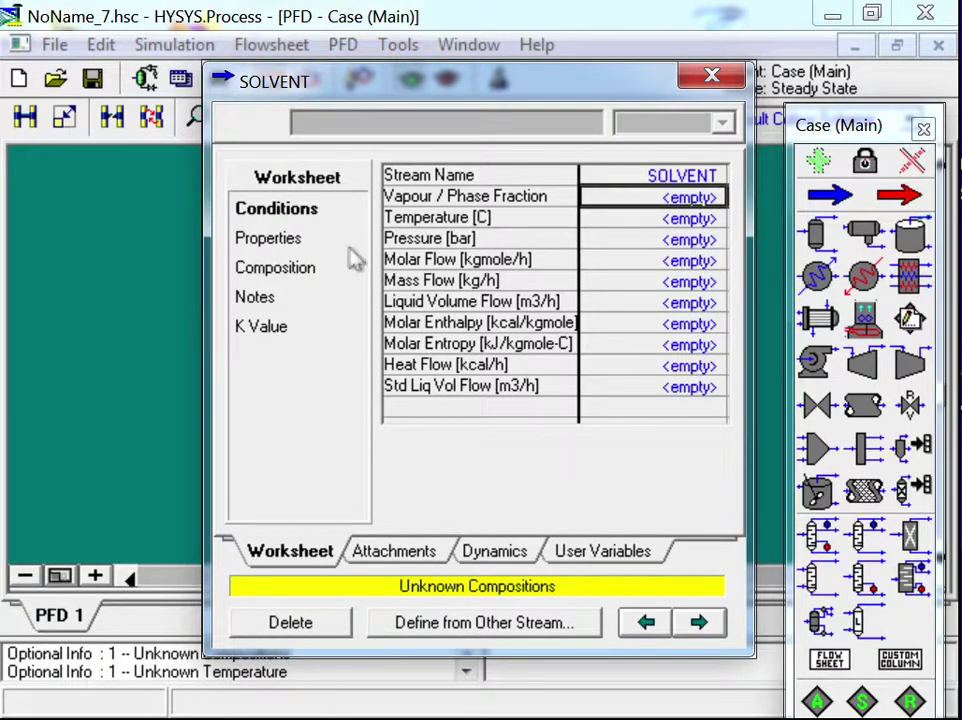
Step: Make SOLVENT pure C3=Carbonate, fraction 1 with the other components normalized to zero
left_click(275, 267)
left_click(667, 231)
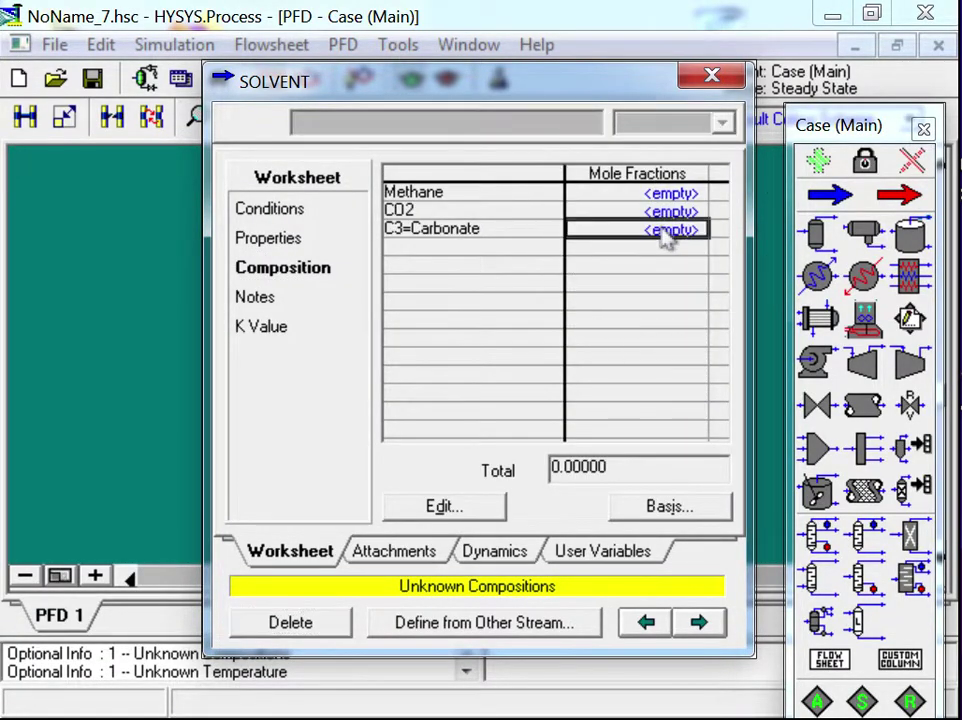
type("1")
key("Return")
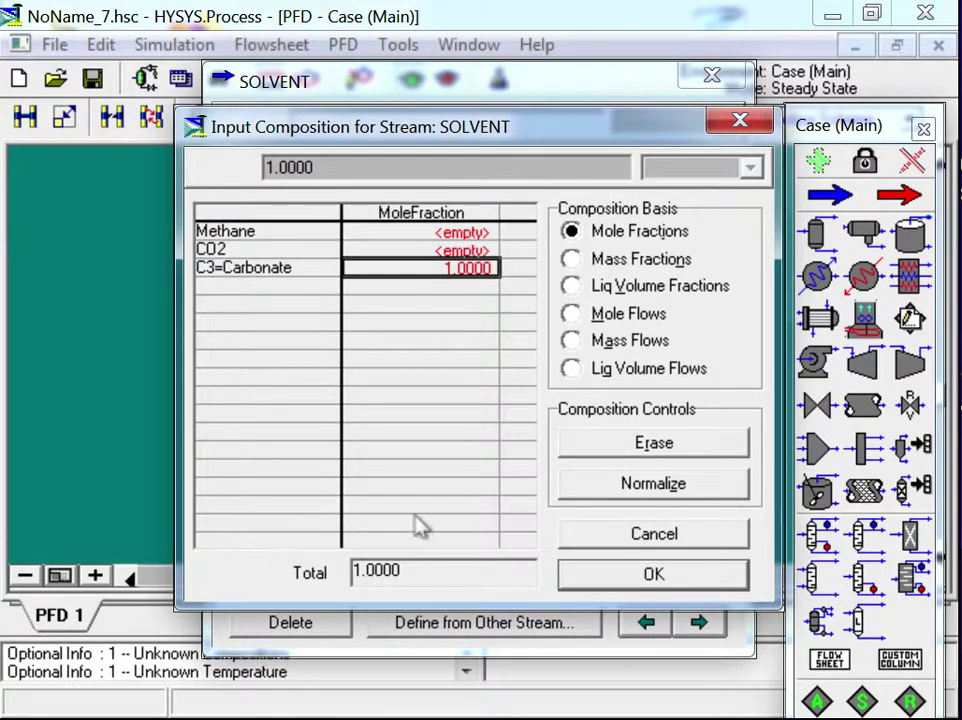
left_click(607, 486)
left_click(654, 574)
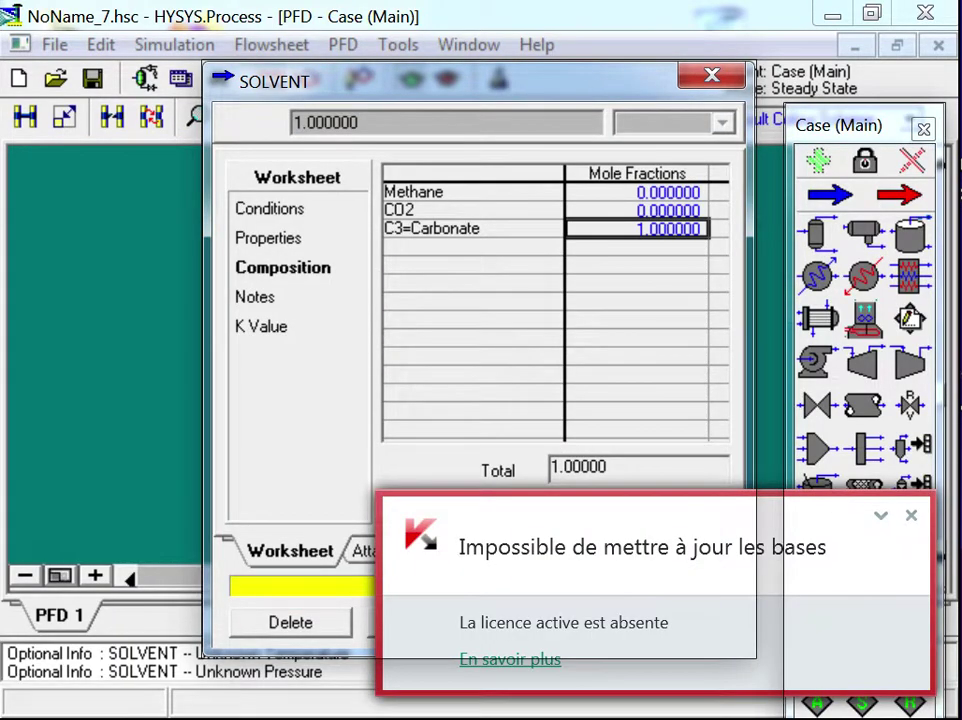
left_click(911, 517)
Step: Set SOLVENT to 60 °C, 60 atm and 2000 kgmole/h, then close its window
left_click(270, 208)
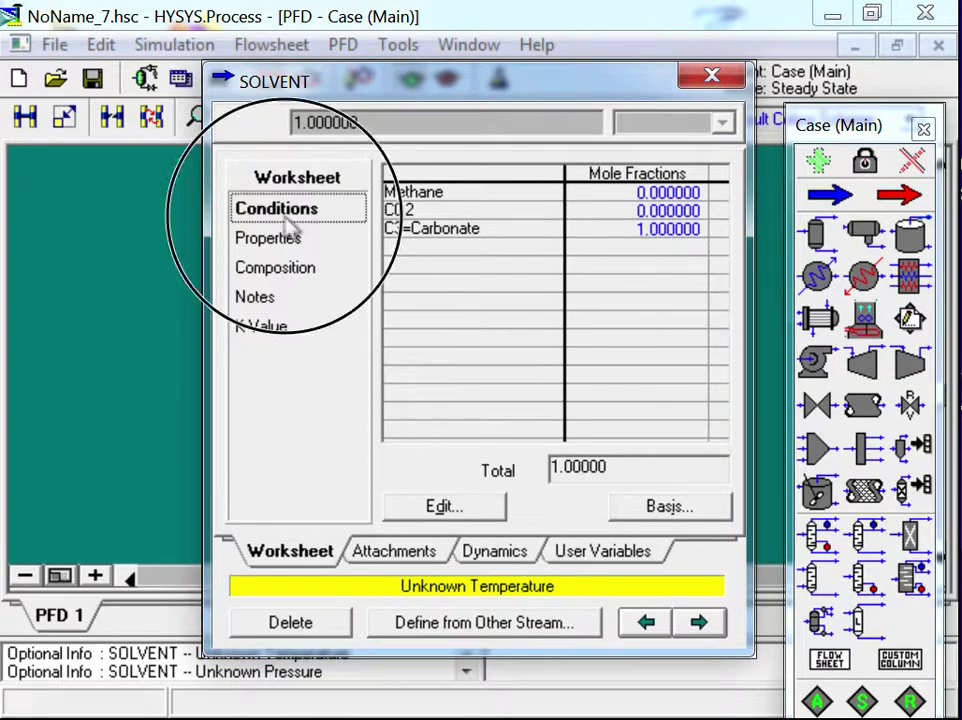
left_click(637, 219)
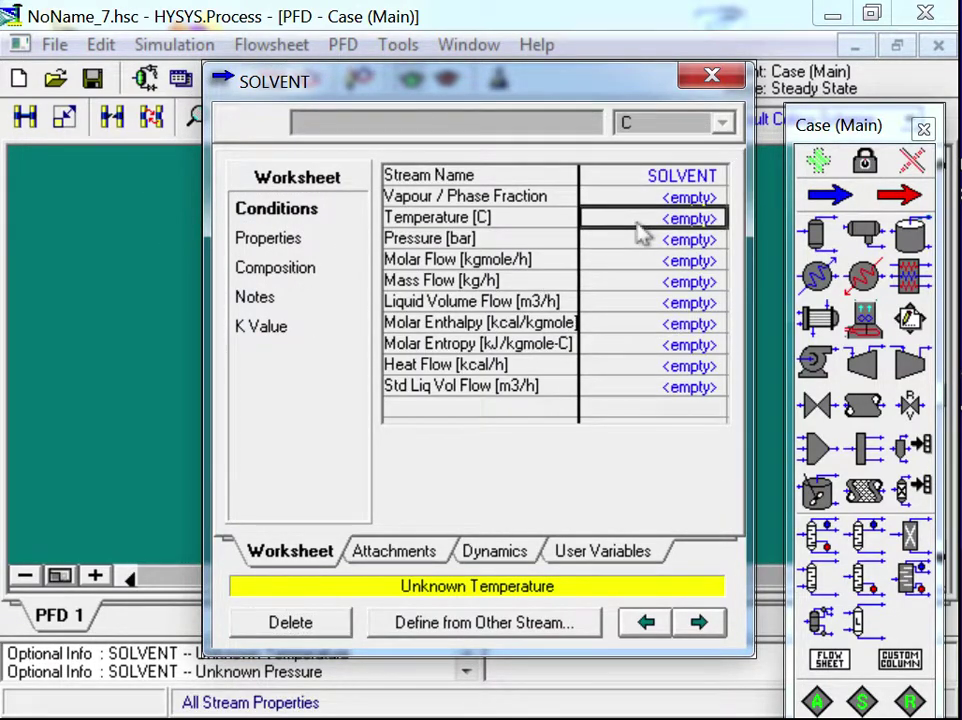
type("60")
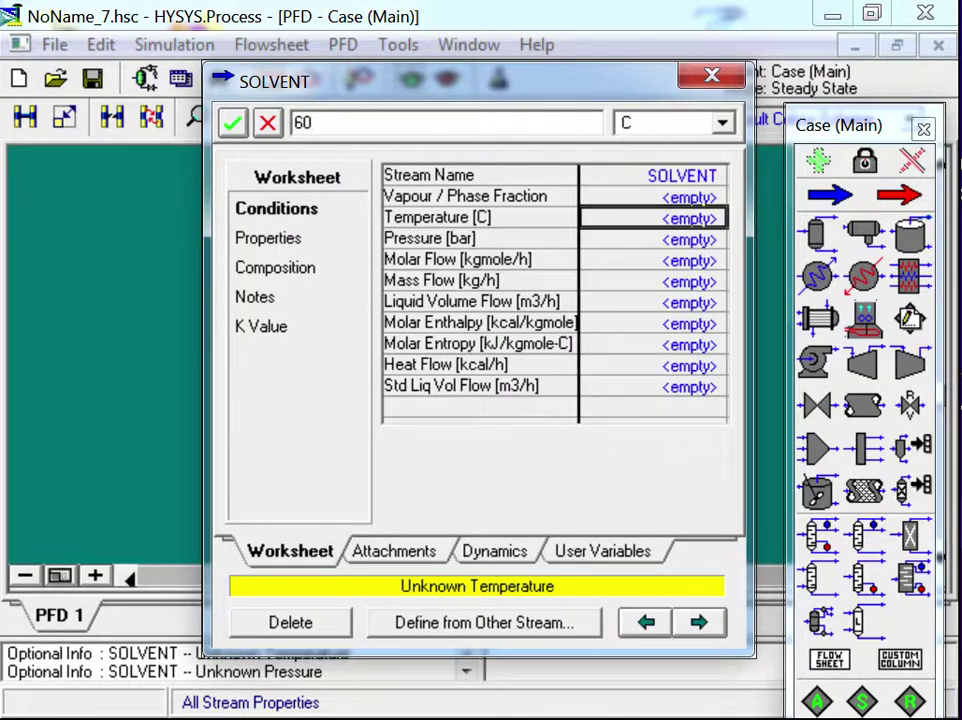
key("Return")
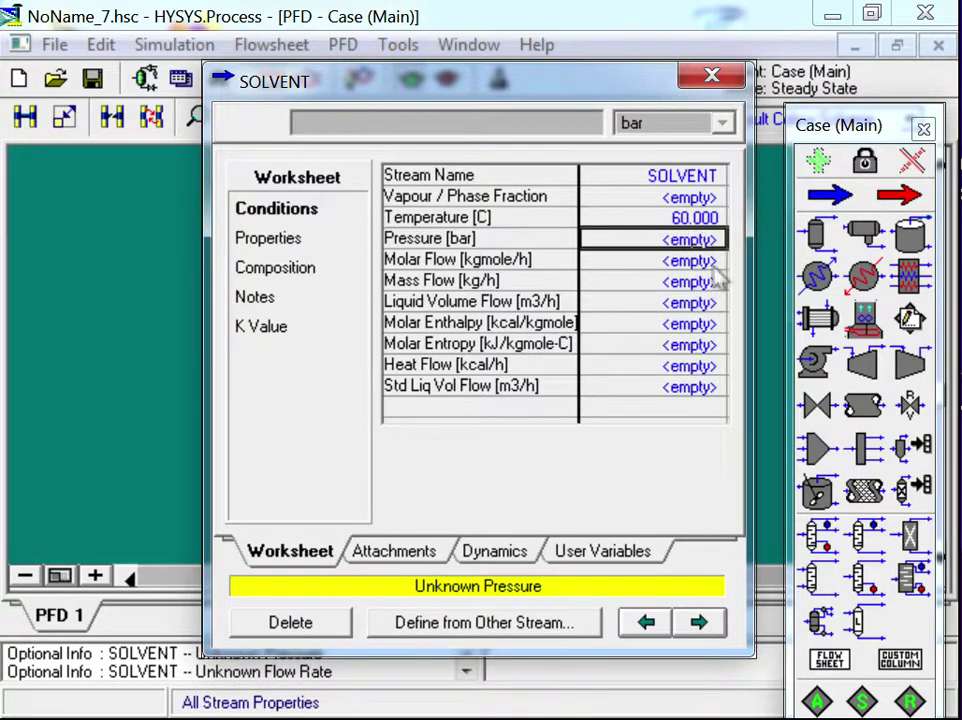
type("60")
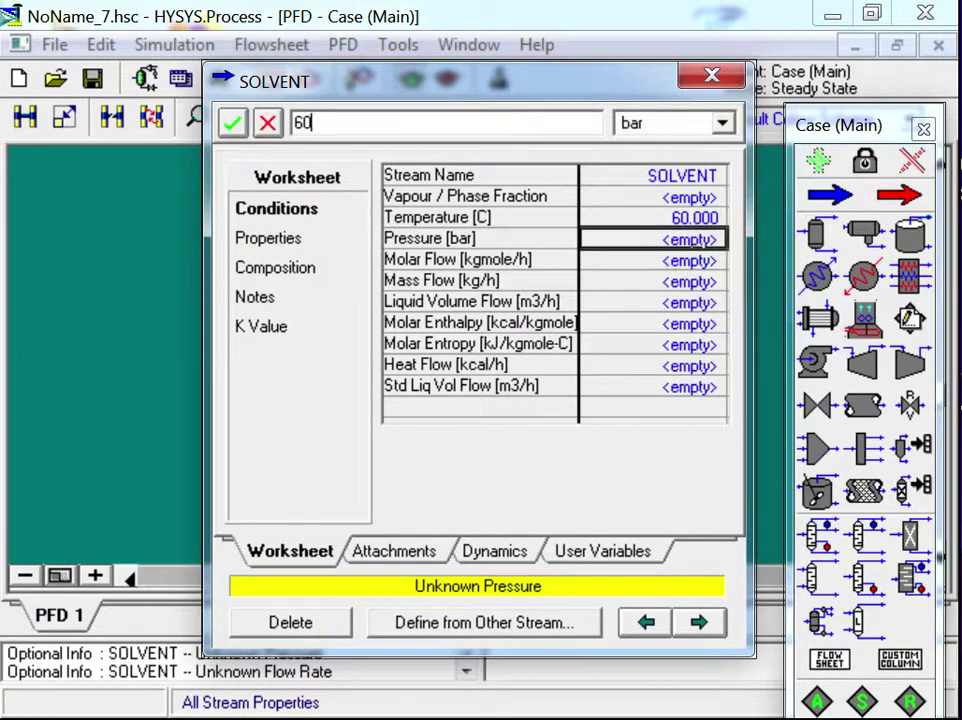
left_click(722, 123)
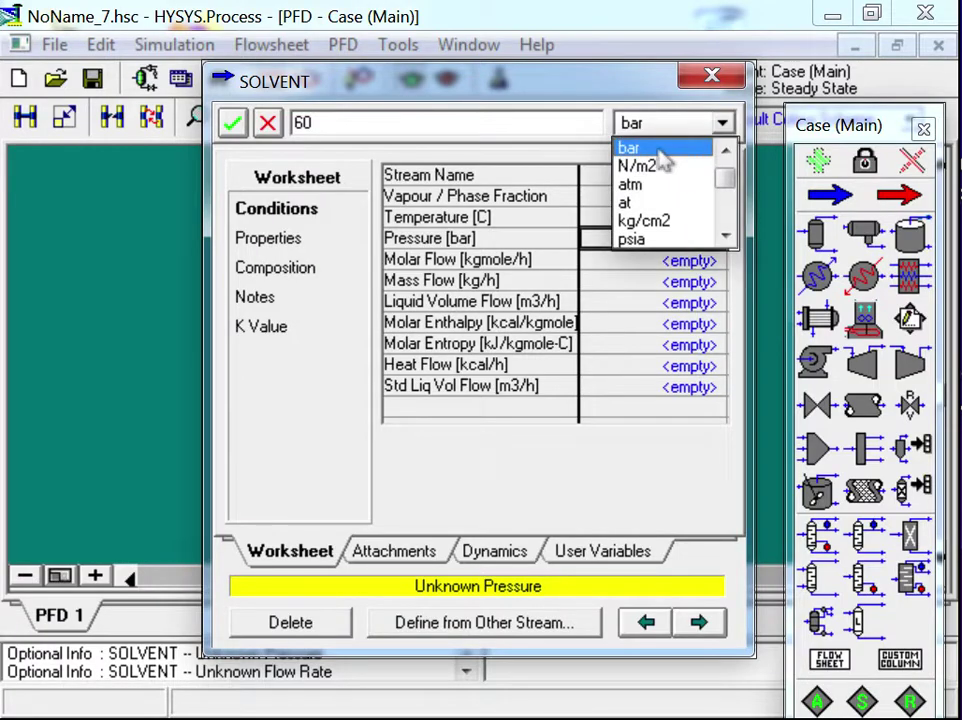
left_click(645, 180)
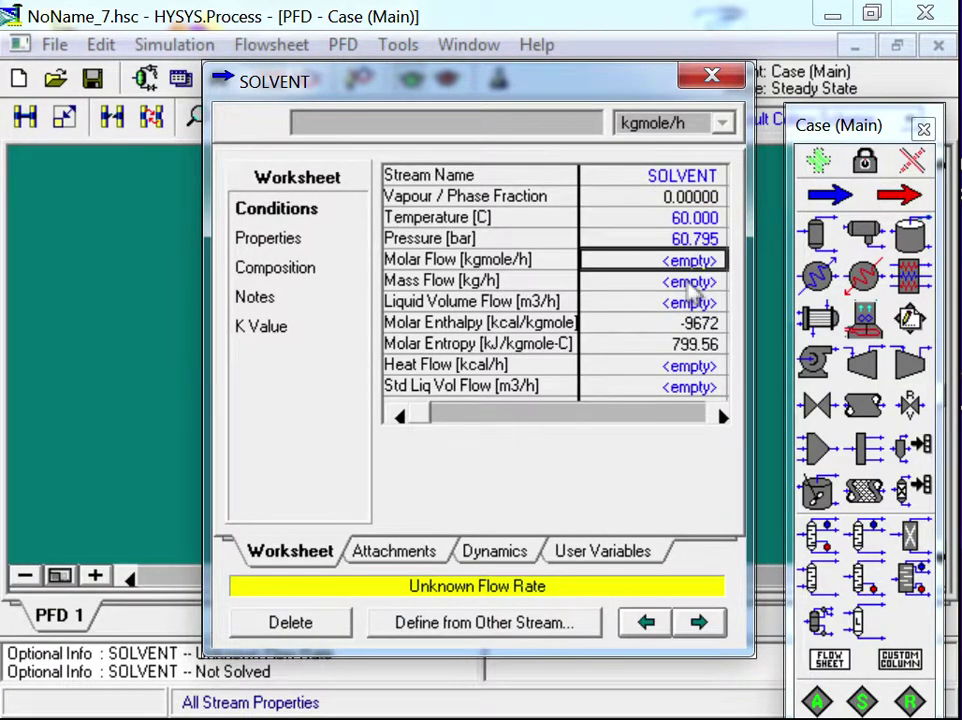
type("2000")
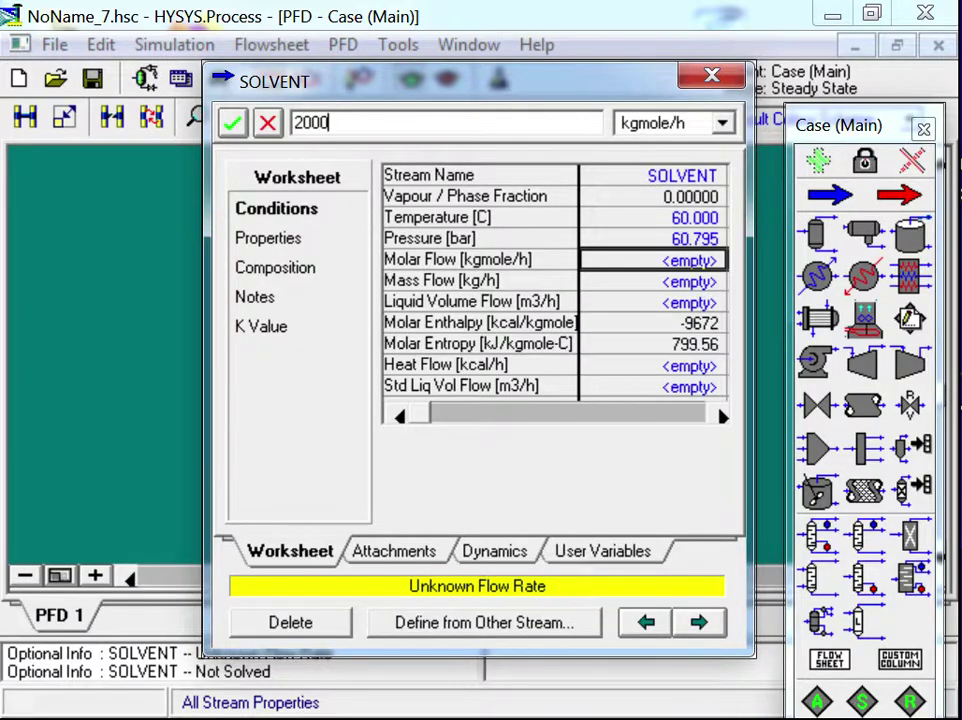
key("Return")
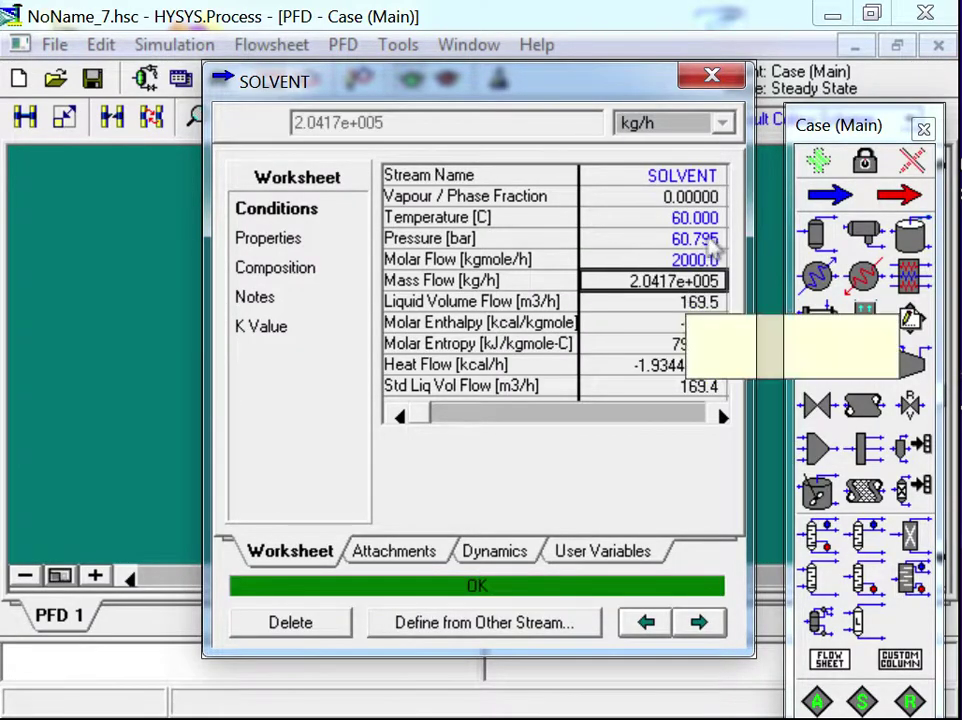
left_click(714, 78)
left_click(648, 412)
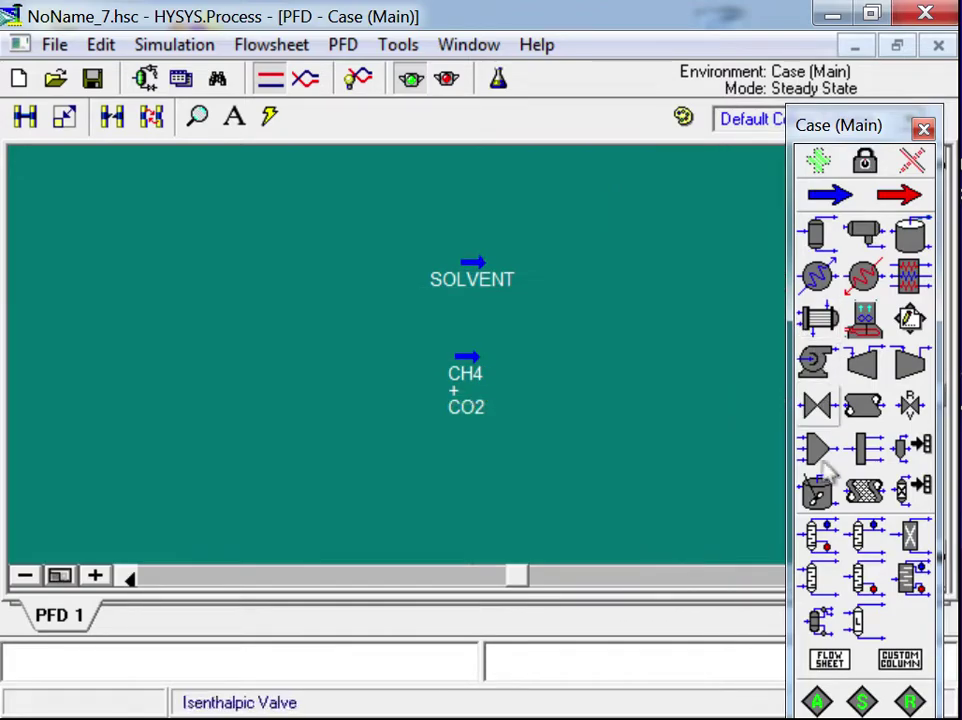
Step: Place absorber T-100 on the flowsheet and check its top-inlet choices without connecting anything
left_click(593, 398)
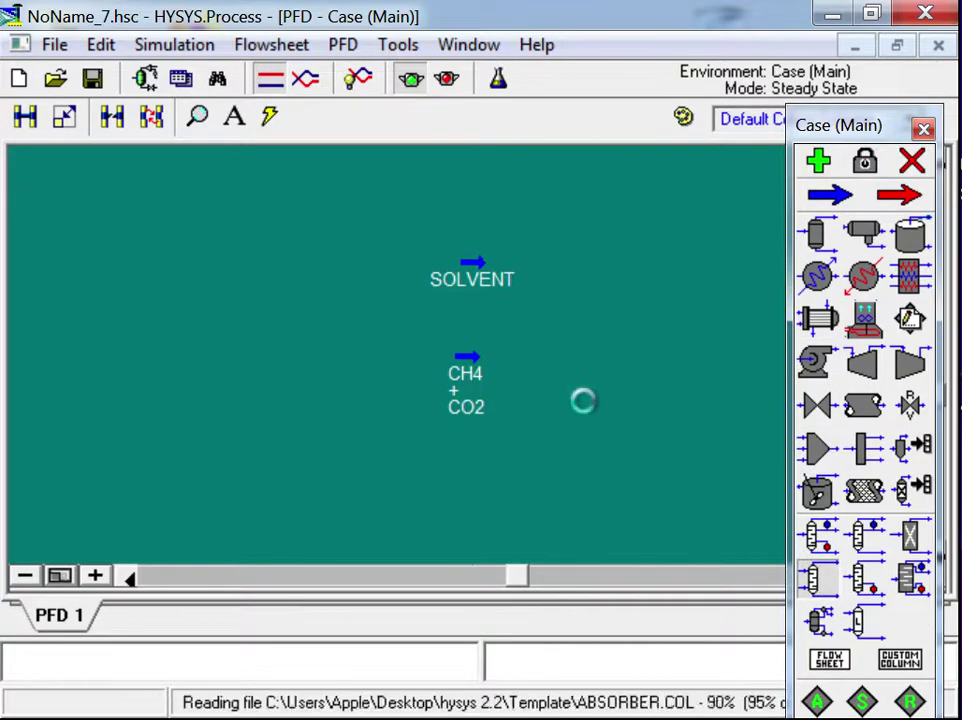
double_click(623, 310)
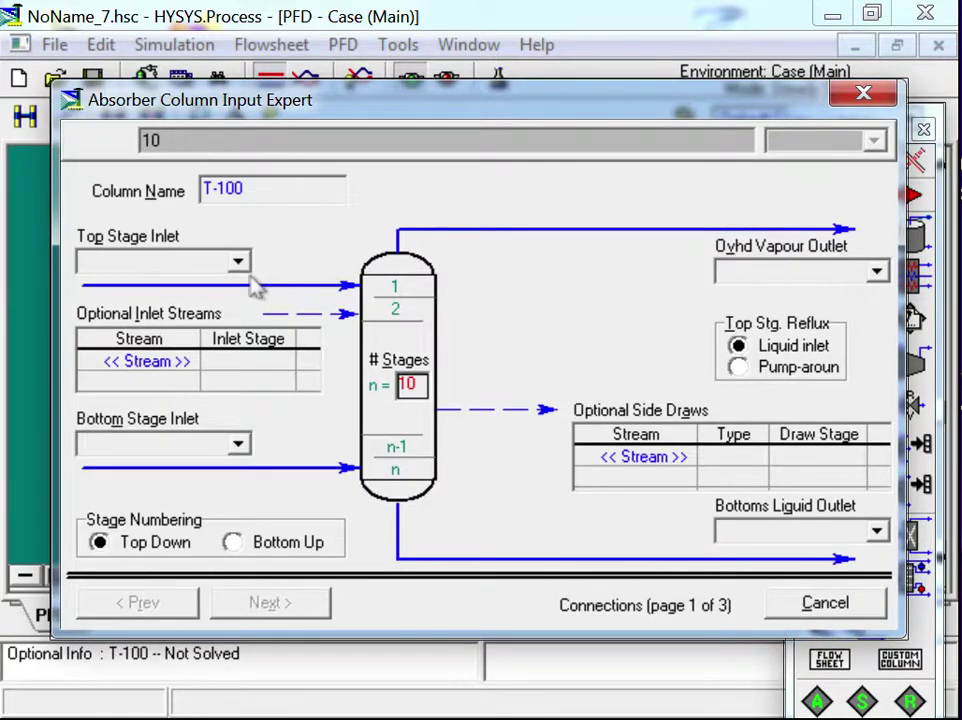
left_click(238, 262)
left_click(340, 230)
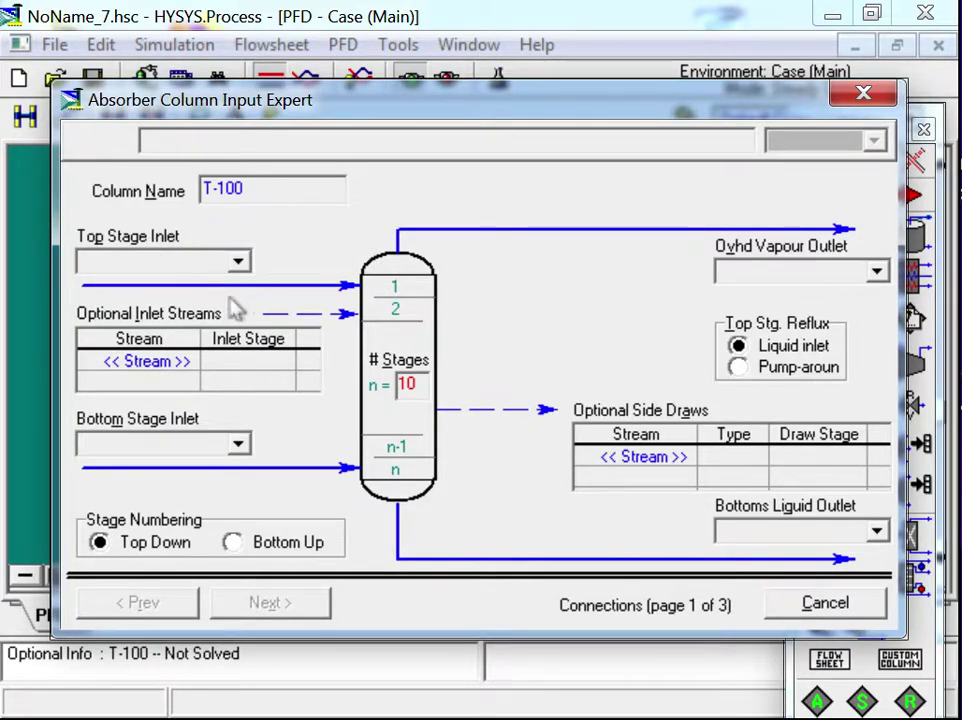
left_click(241, 268)
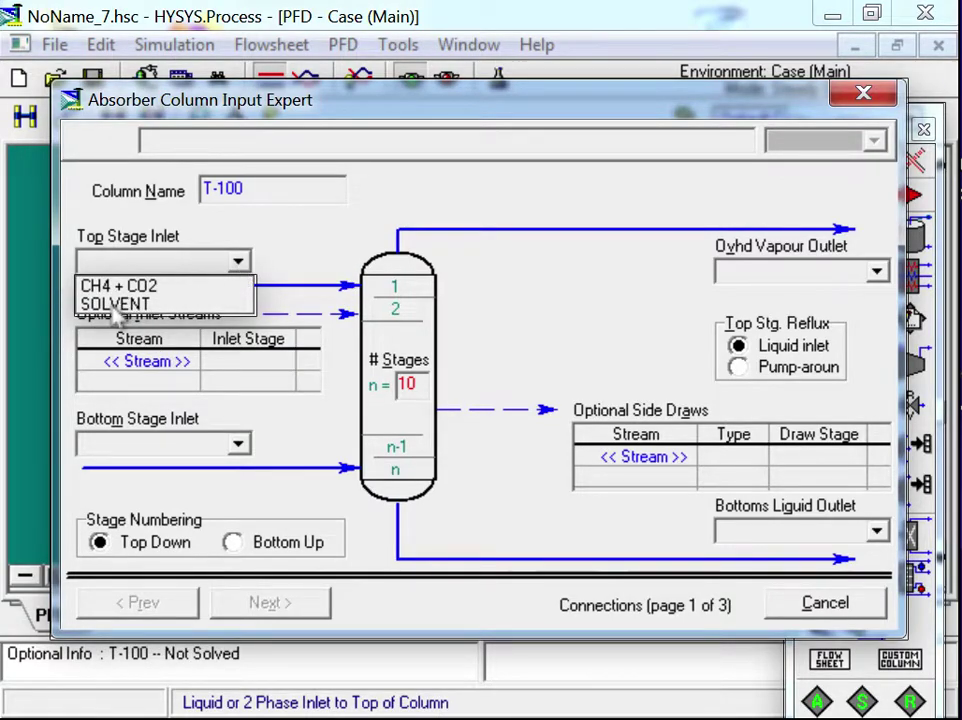
left_click(867, 94)
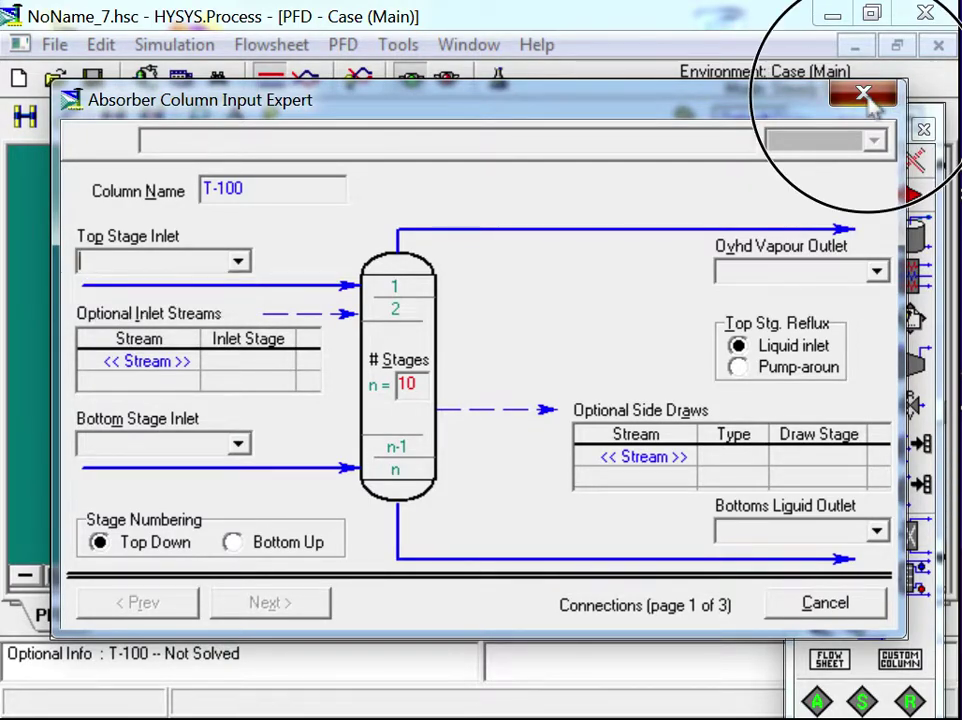
left_click(863, 95)
left_click(445, 185)
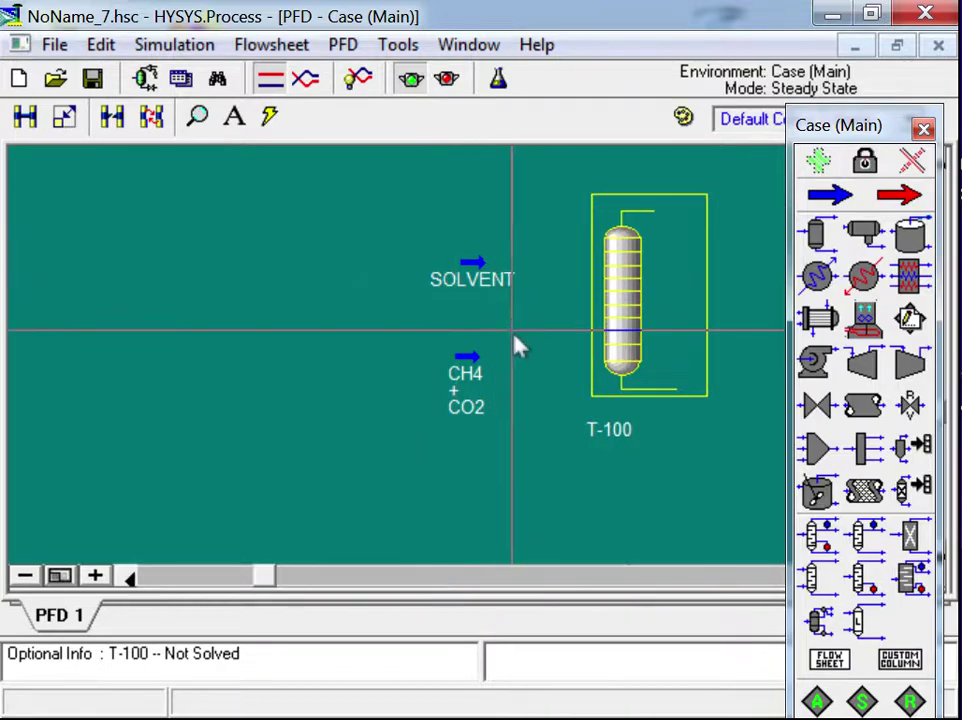
double_click(480, 262)
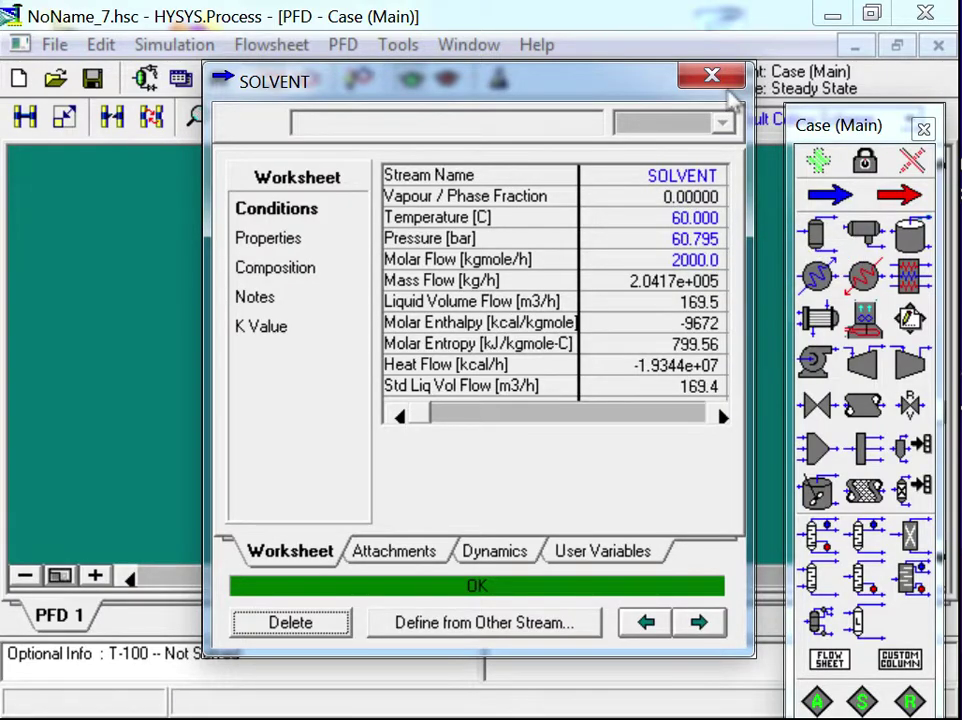
left_click(711, 76)
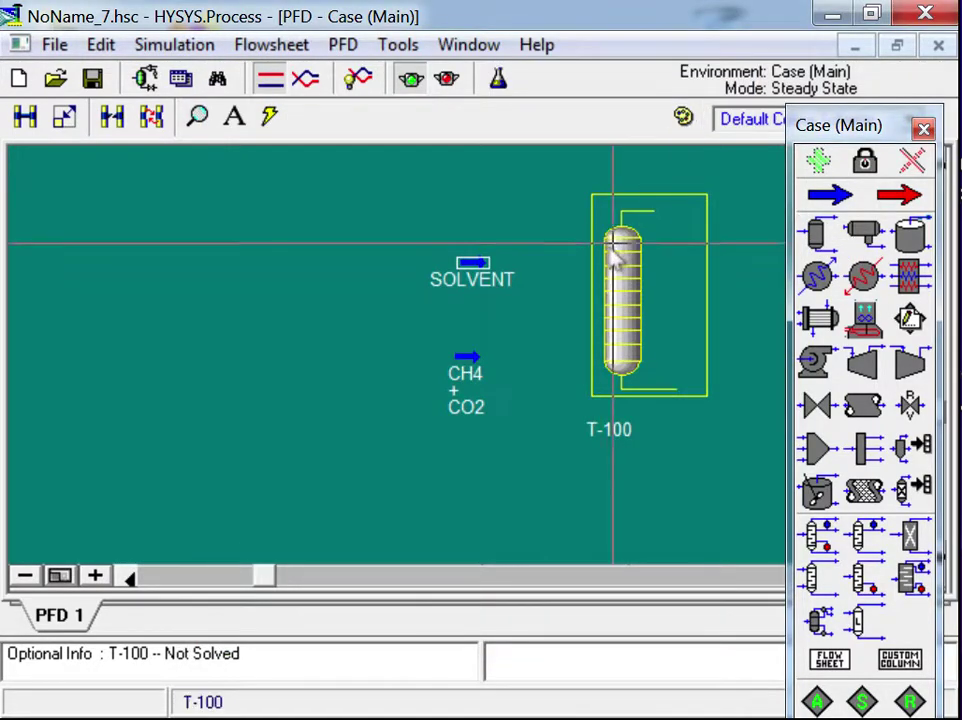
double_click(657, 264)
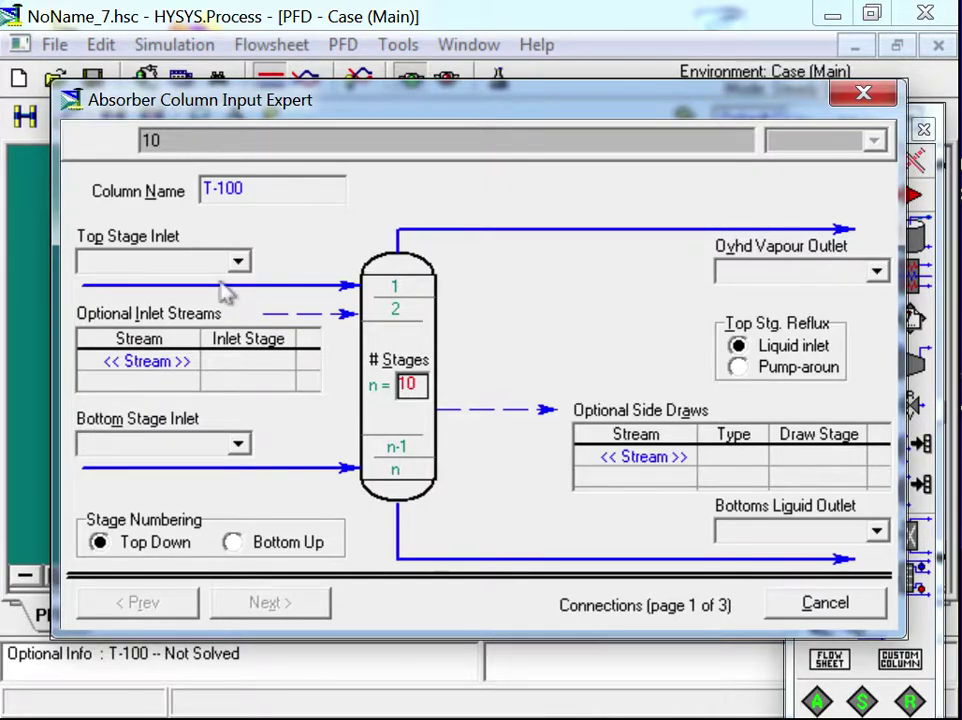
left_click(866, 93)
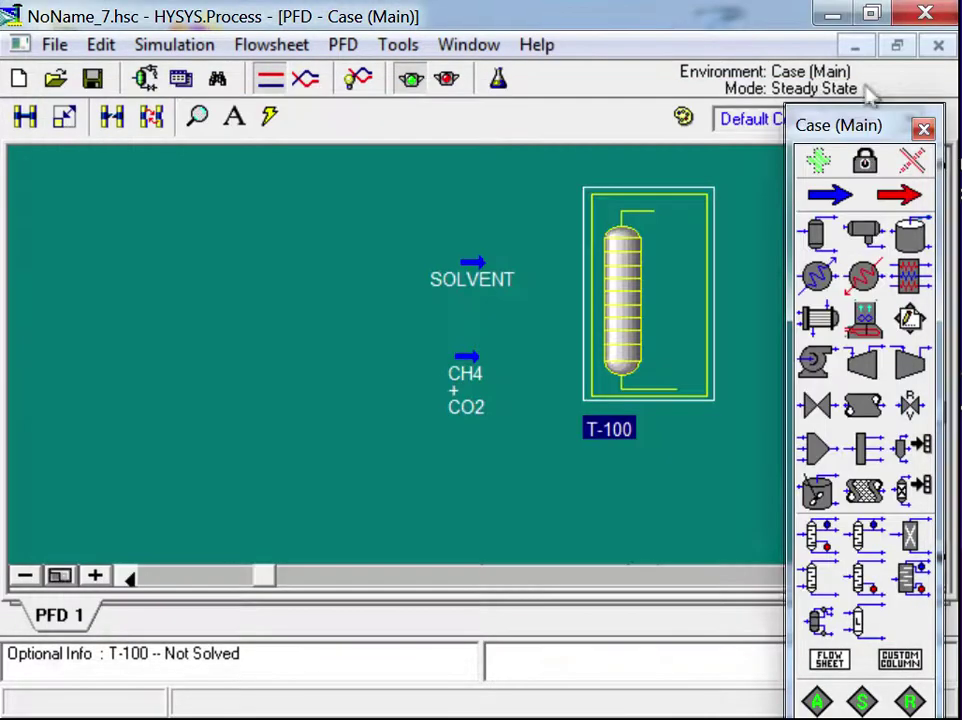
left_click(470, 375)
double_click(467, 370)
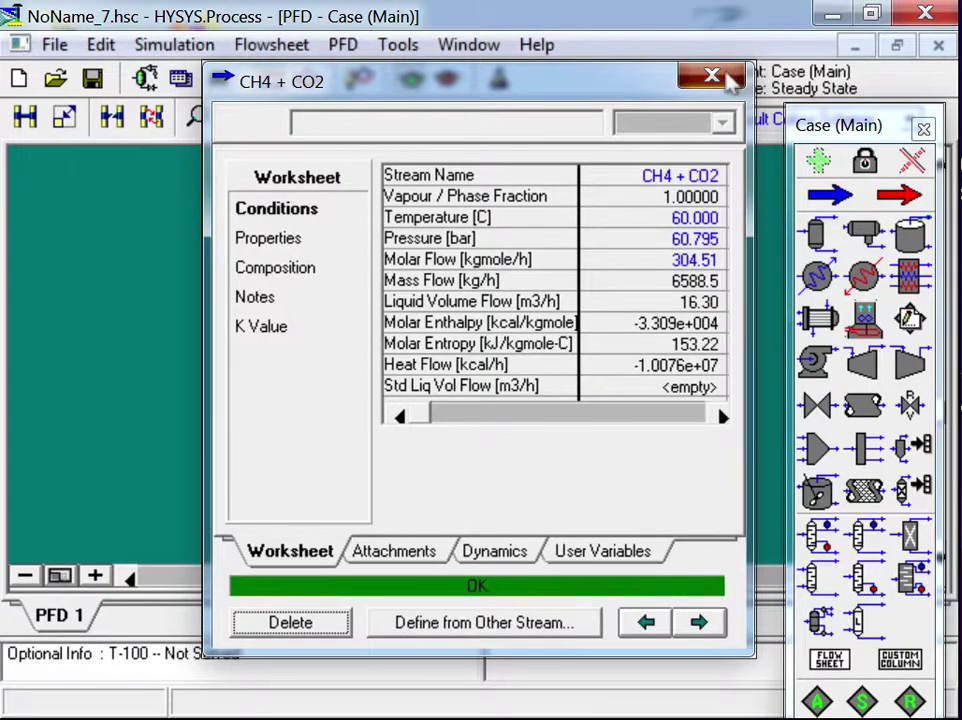
left_click(712, 76)
Step: Set SOLVENT as T-100's top stage inlet and CH4 + CO2 as its bottom stage inlet
double_click(648, 281)
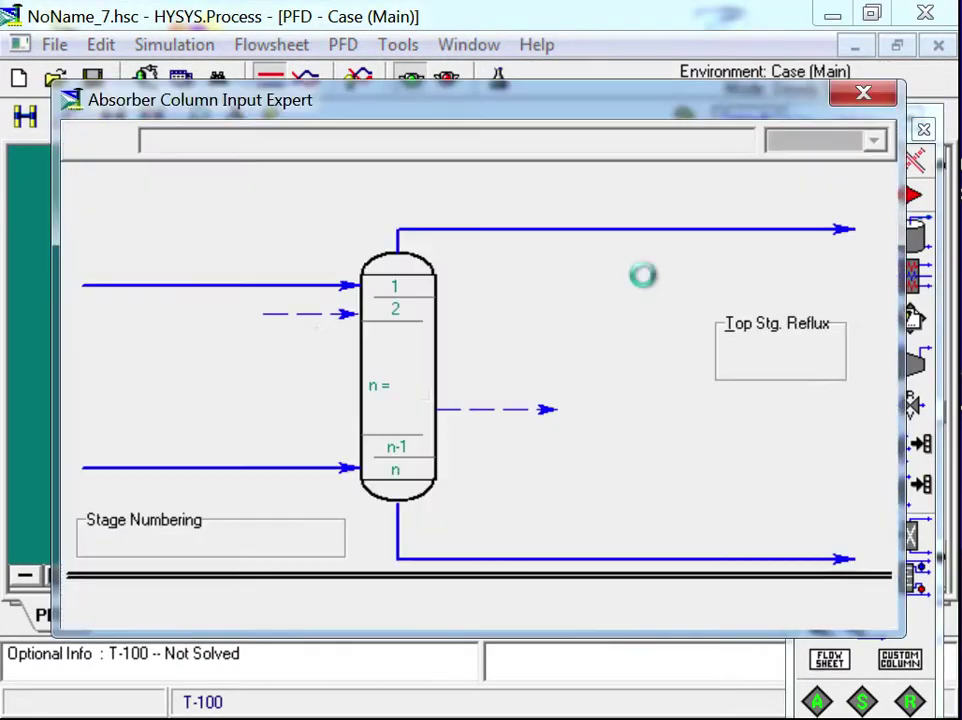
left_click(237, 261)
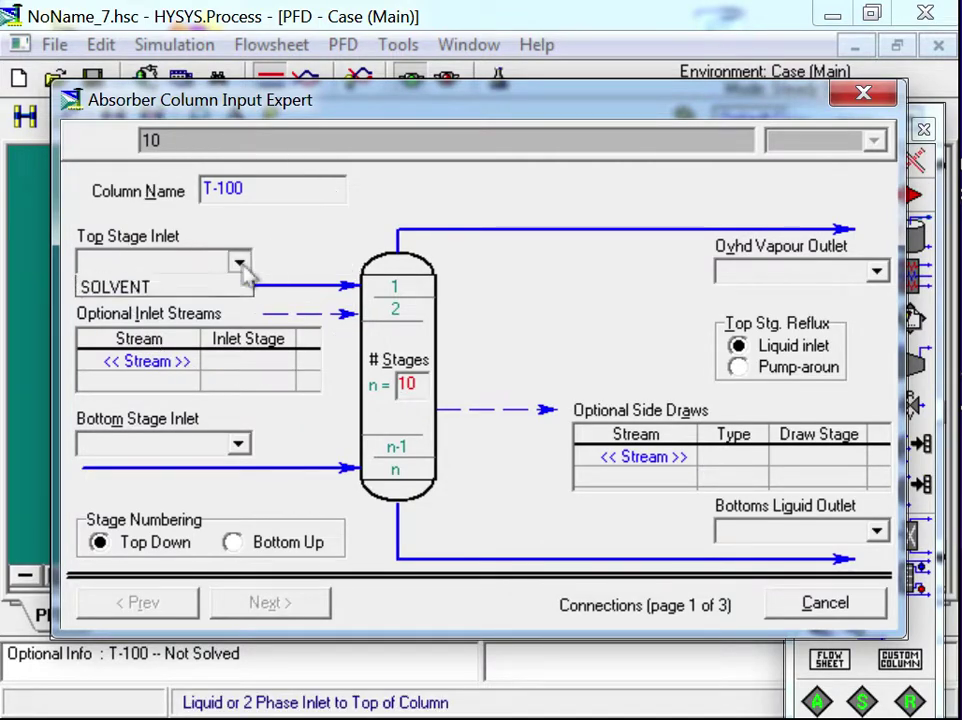
left_click(140, 303)
left_click(237, 444)
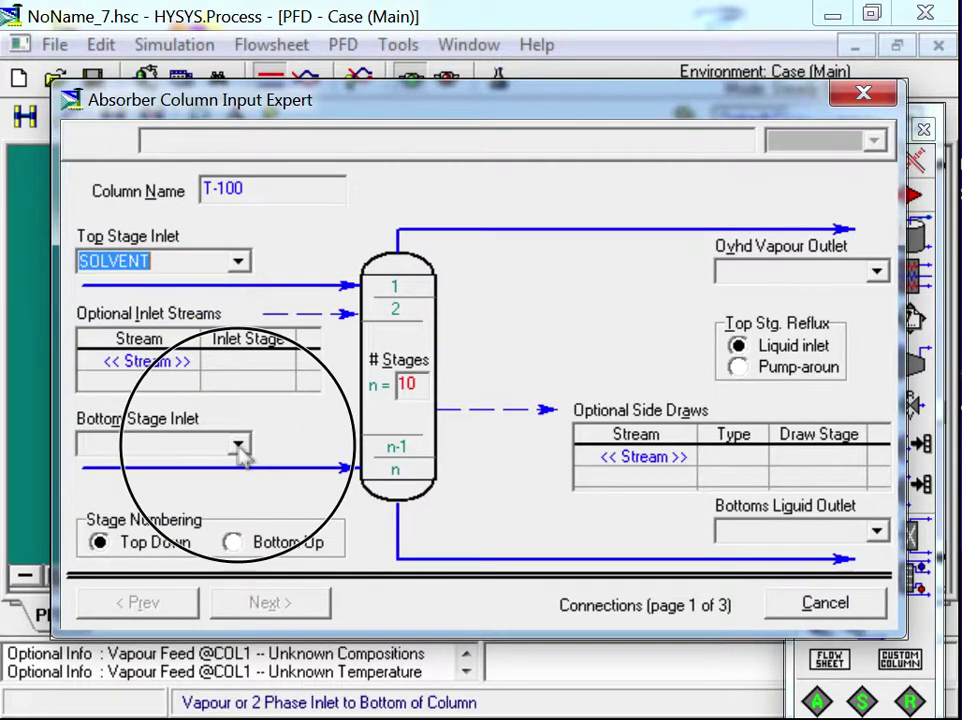
left_click(158, 466)
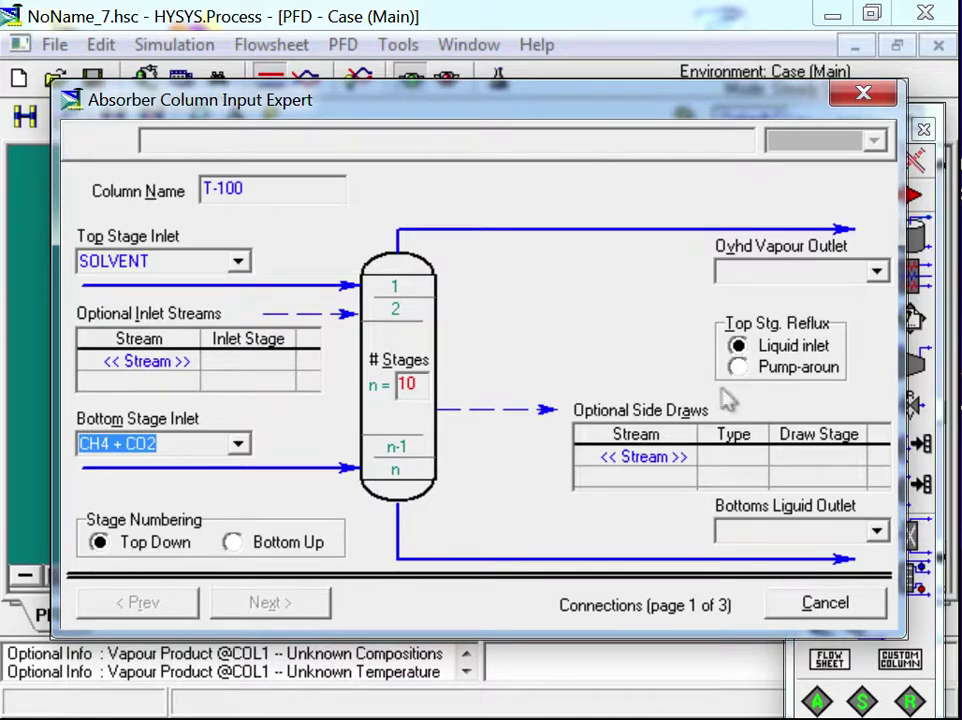
Step: Name T-100's overhead vapour outlet CH4 and its bottoms liquid outlet CO2 + SOLVENT
left_click(791, 272)
type("CH")
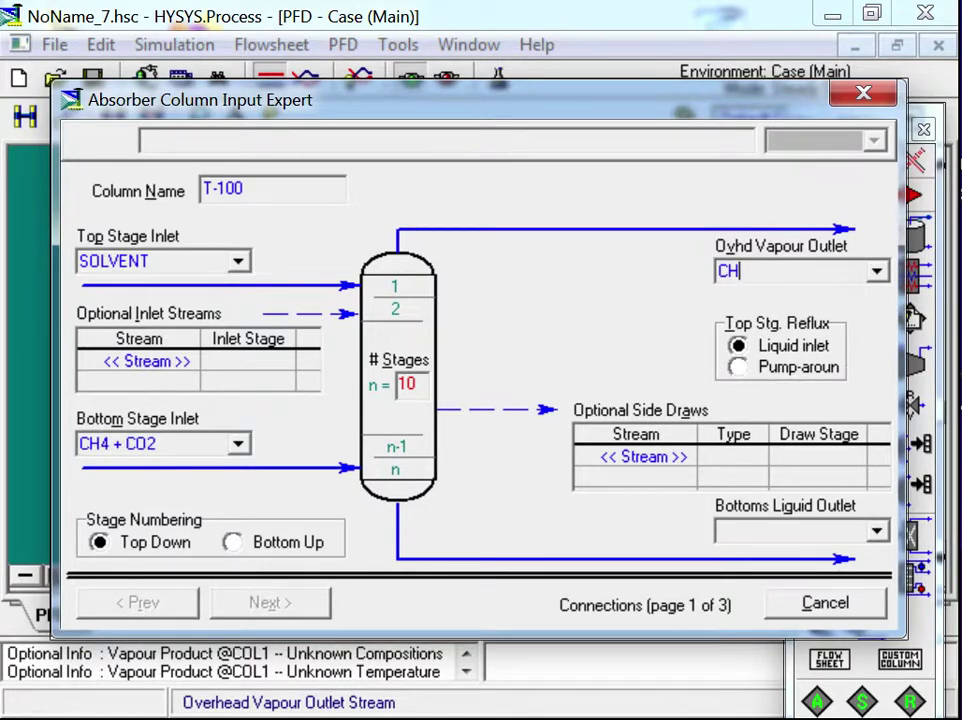
type("4")
key("Return")
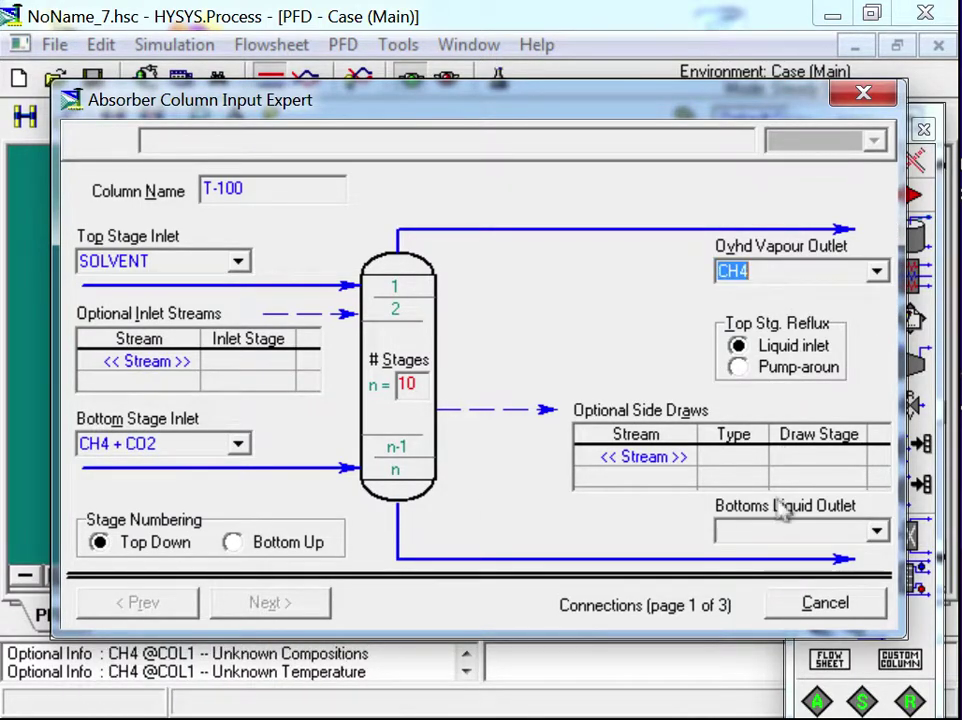
left_click(762, 532)
type("CO2 + SOLVENT")
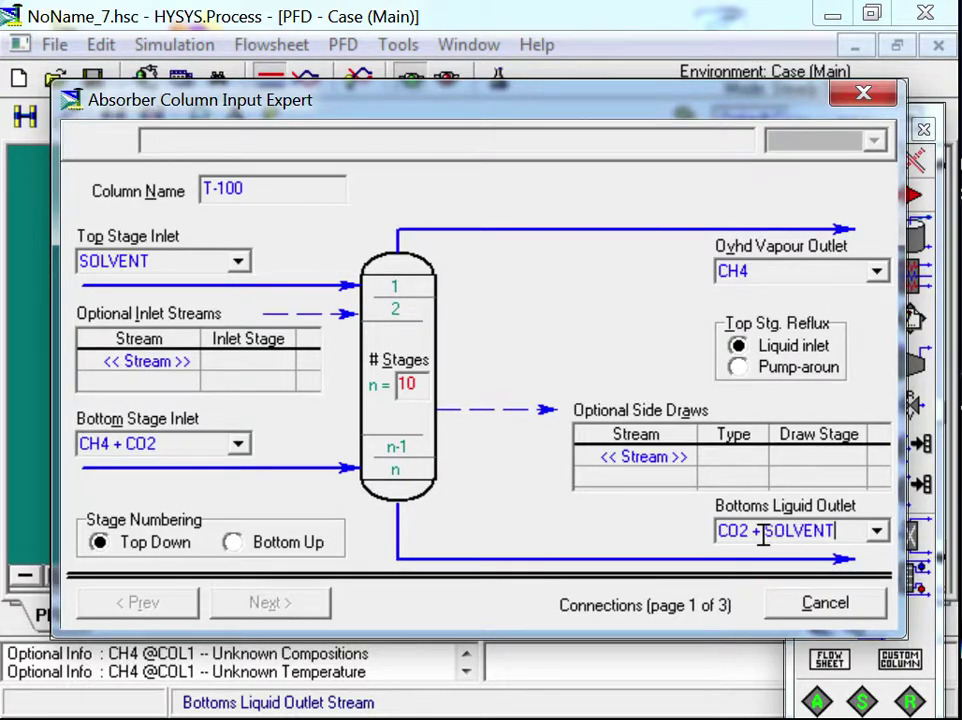
key("Return")
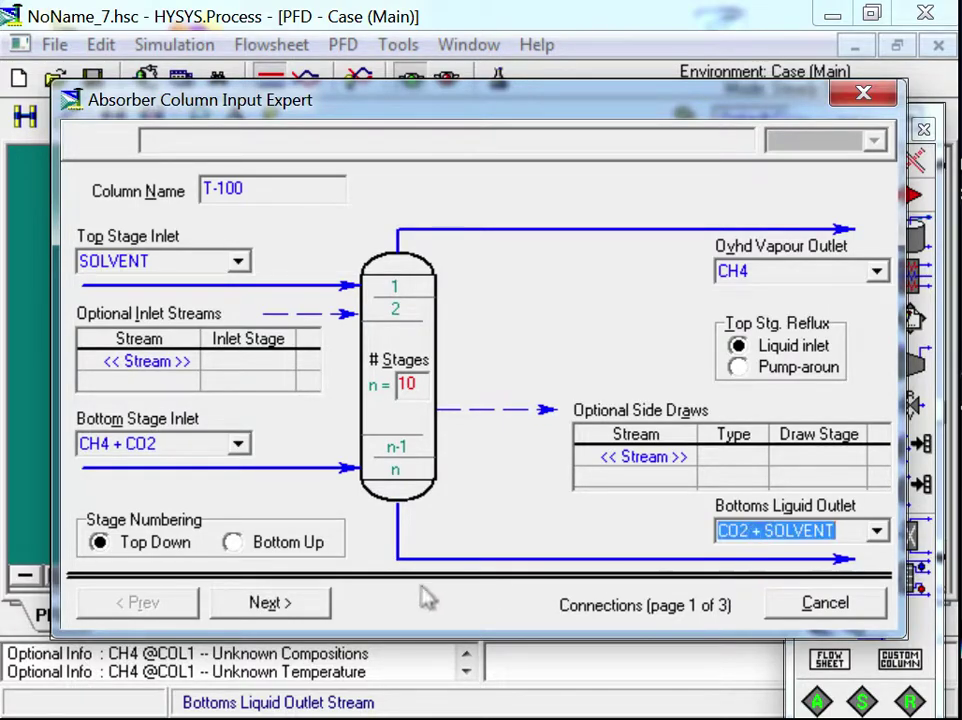
left_click(252, 612)
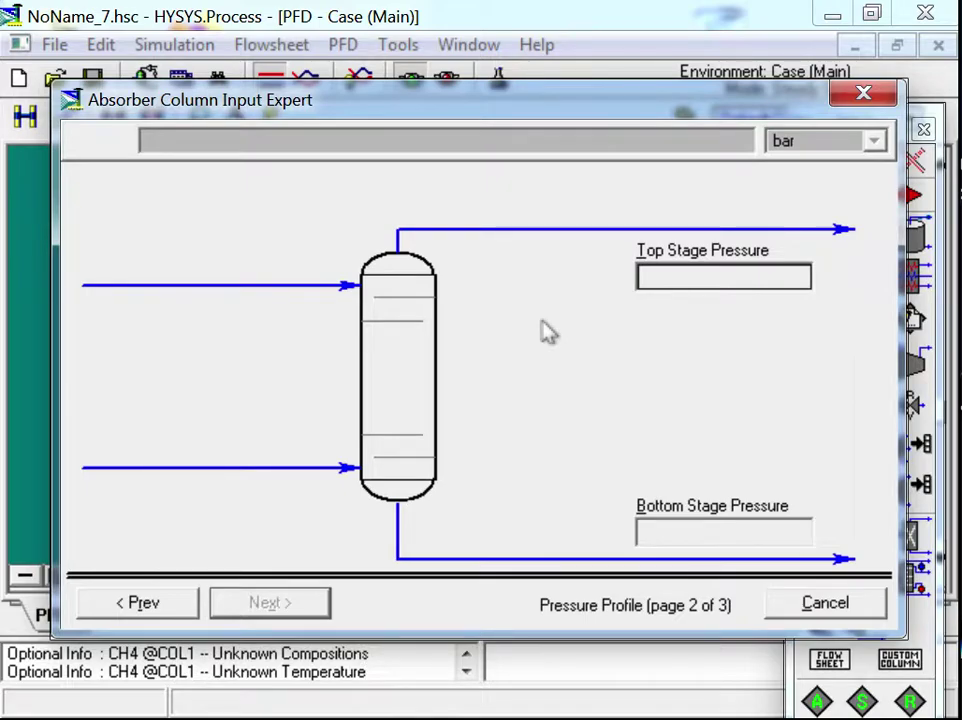
Step: Enter 60 bar as T-100's top and bottom stage pressures and continue
left_click(700, 288)
type("60")
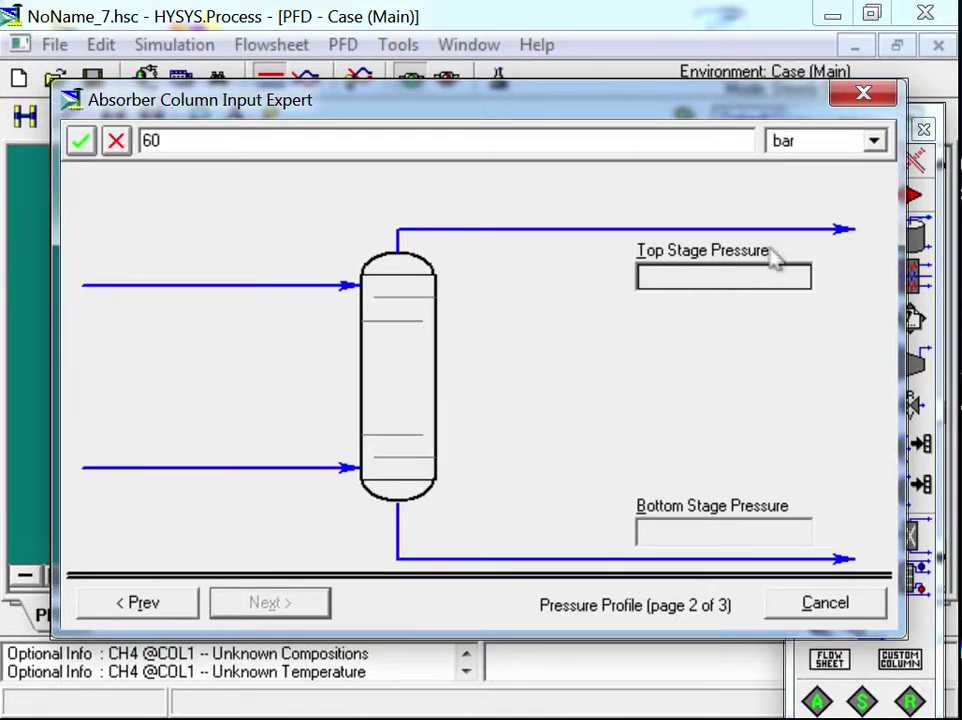
key("Return")
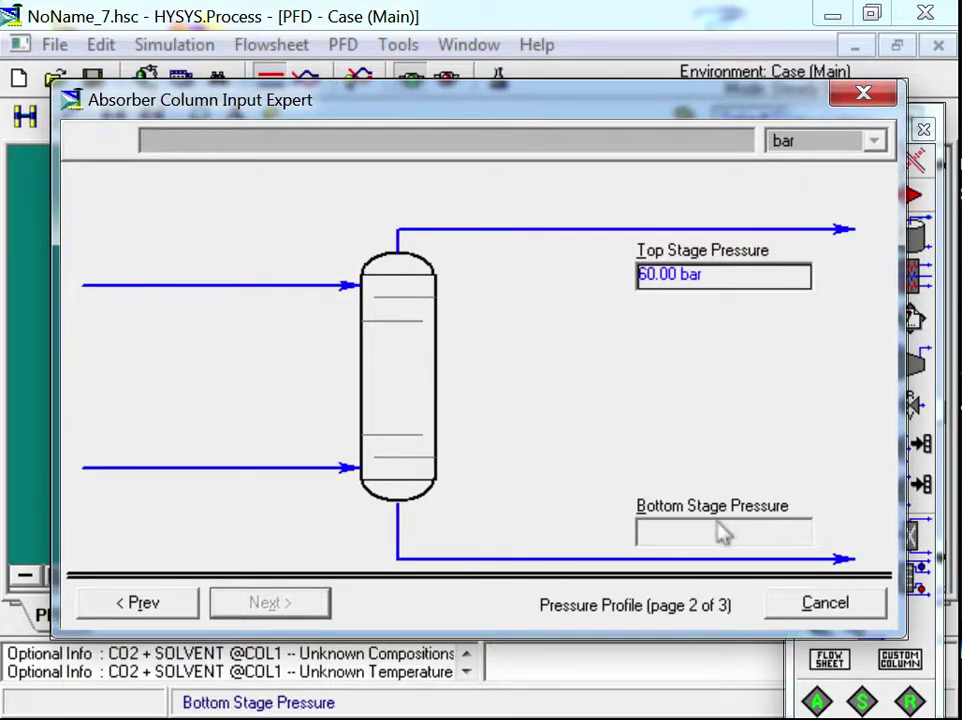
left_click(722, 534)
type("60")
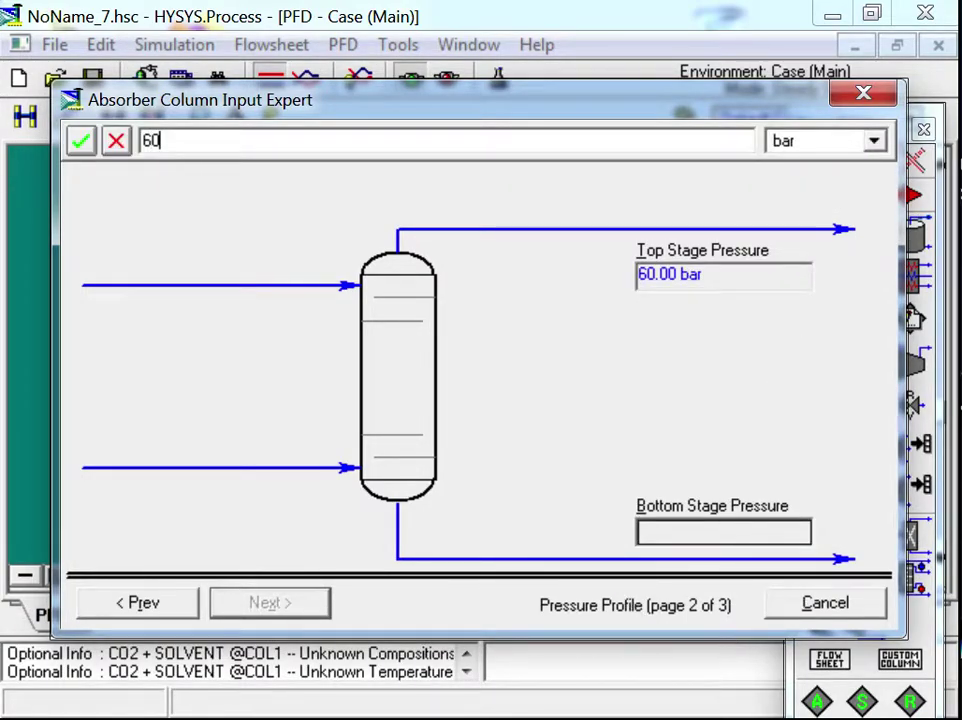
key("Return")
left_click(285, 605)
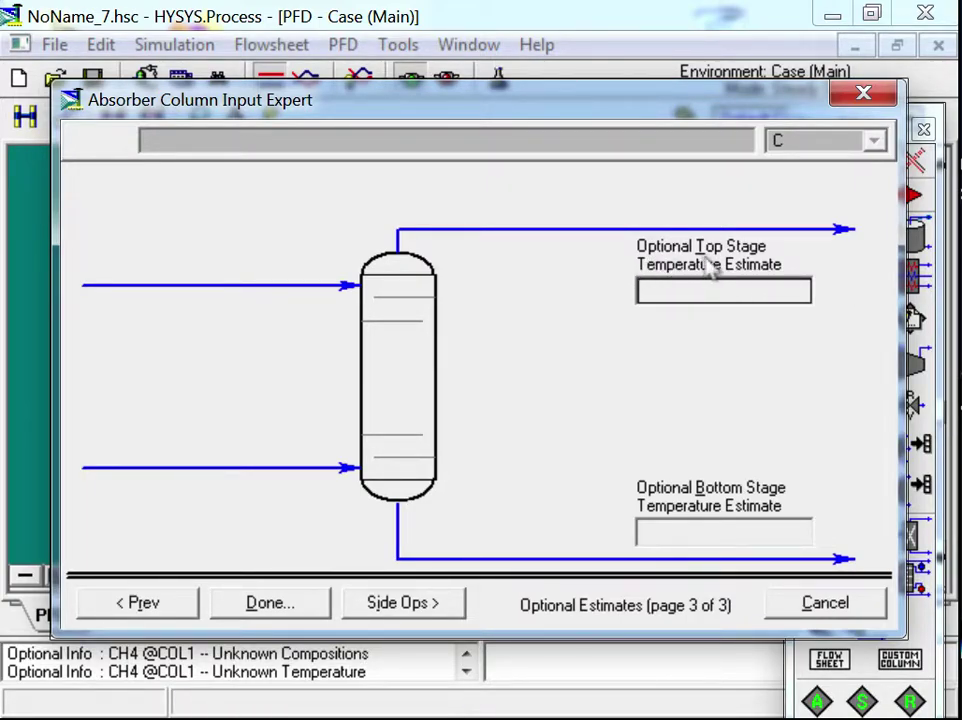
Step: Finish T-100's setup, run it to convergence, and close the column view and object palette
left_click(267, 604)
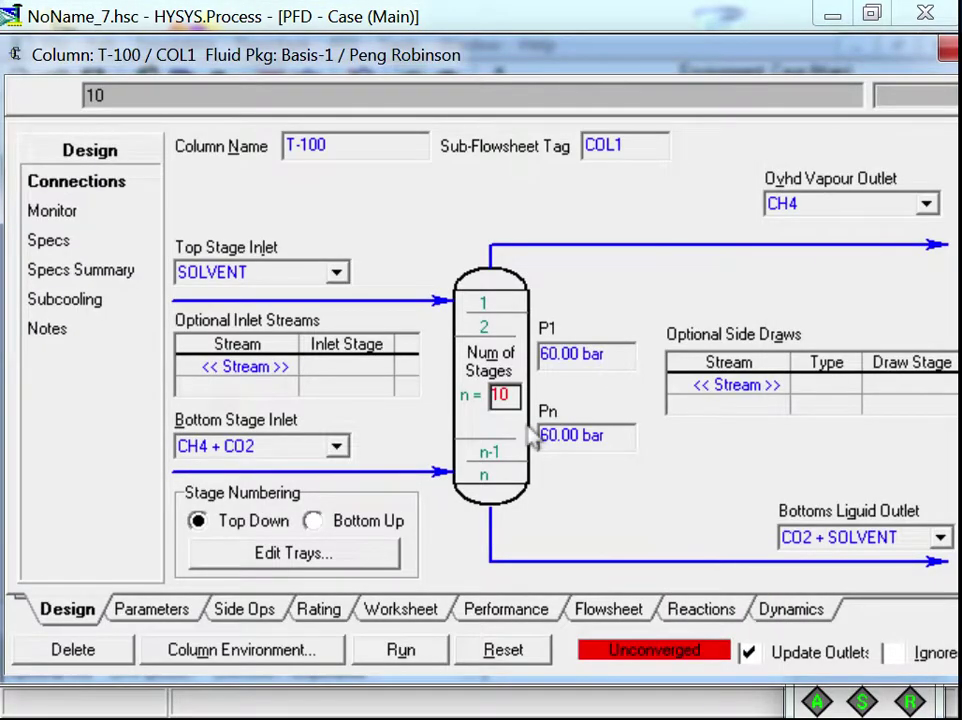
left_click(389, 648)
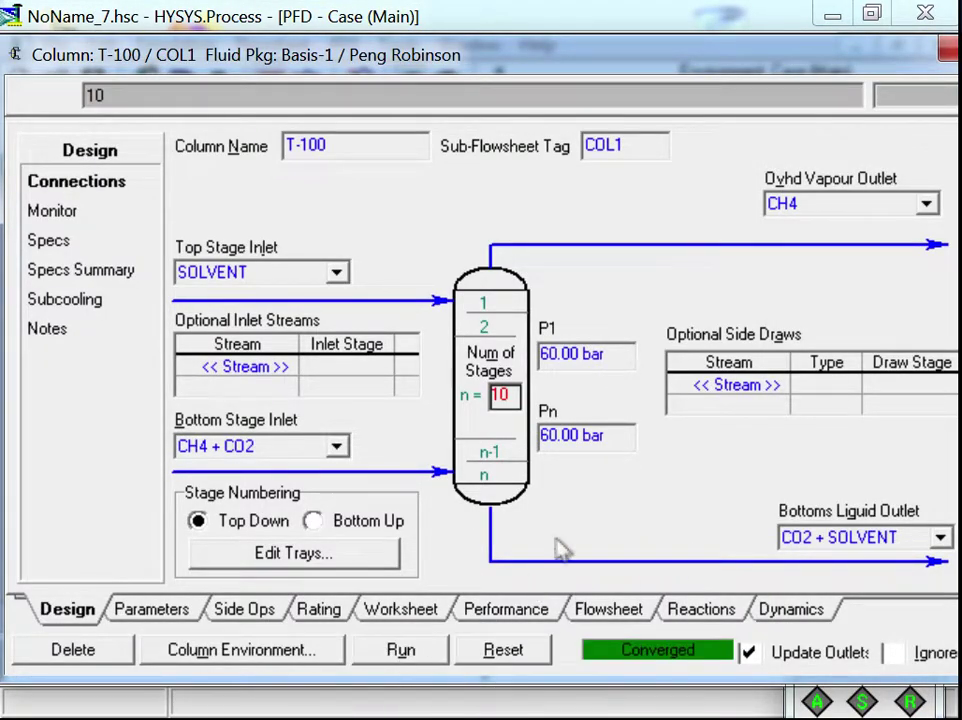
left_click(948, 48)
left_click(343, 282)
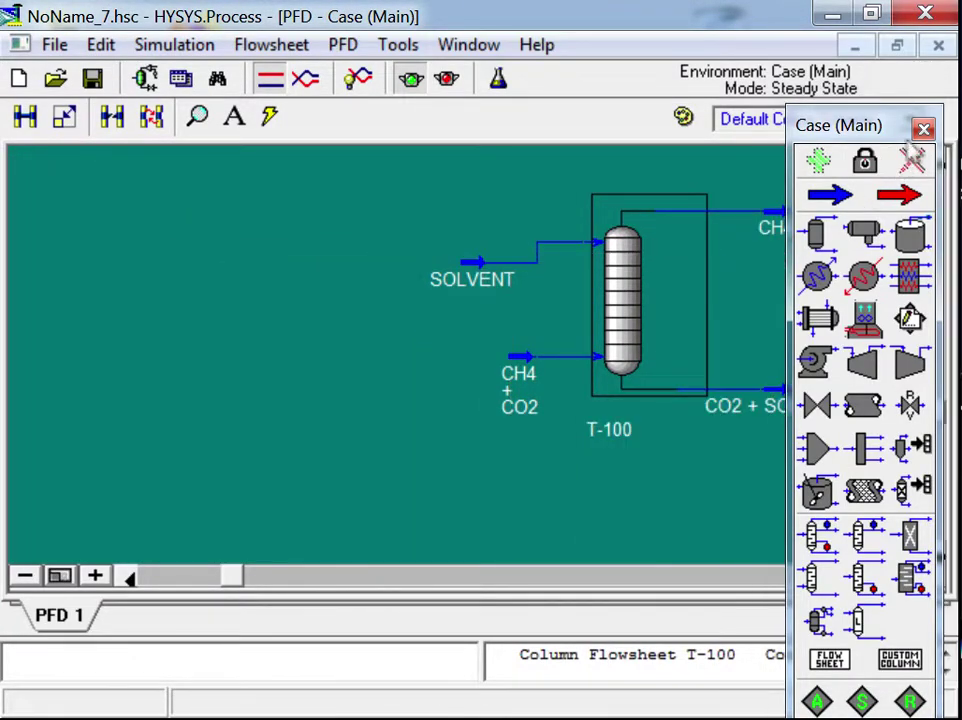
left_click(922, 129)
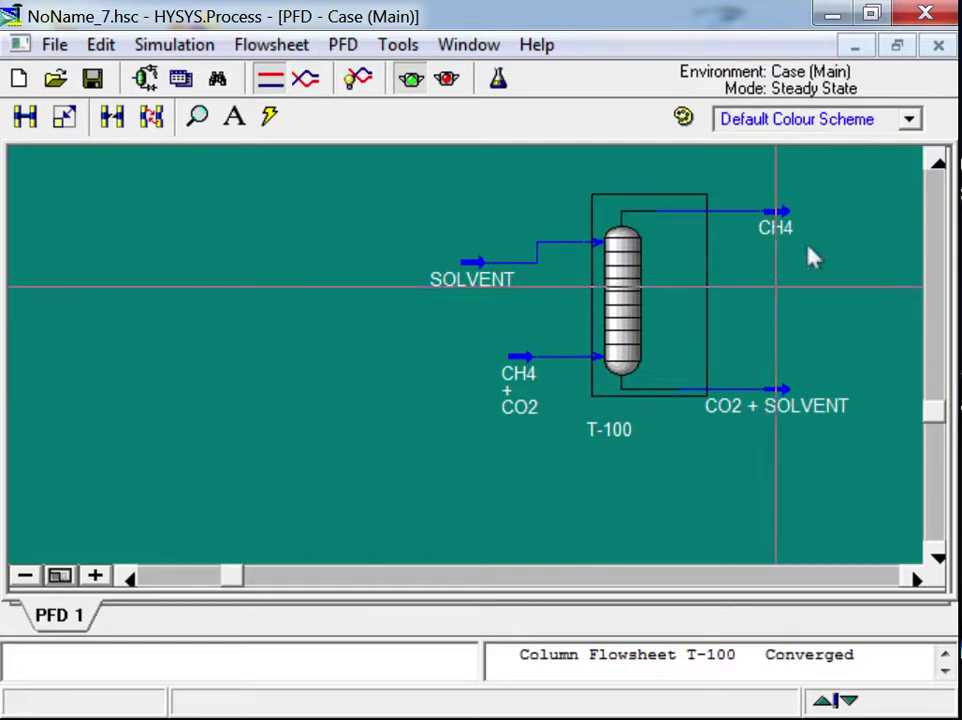
left_click(781, 226)
mouse_move(776, 214)
double_click(779, 226)
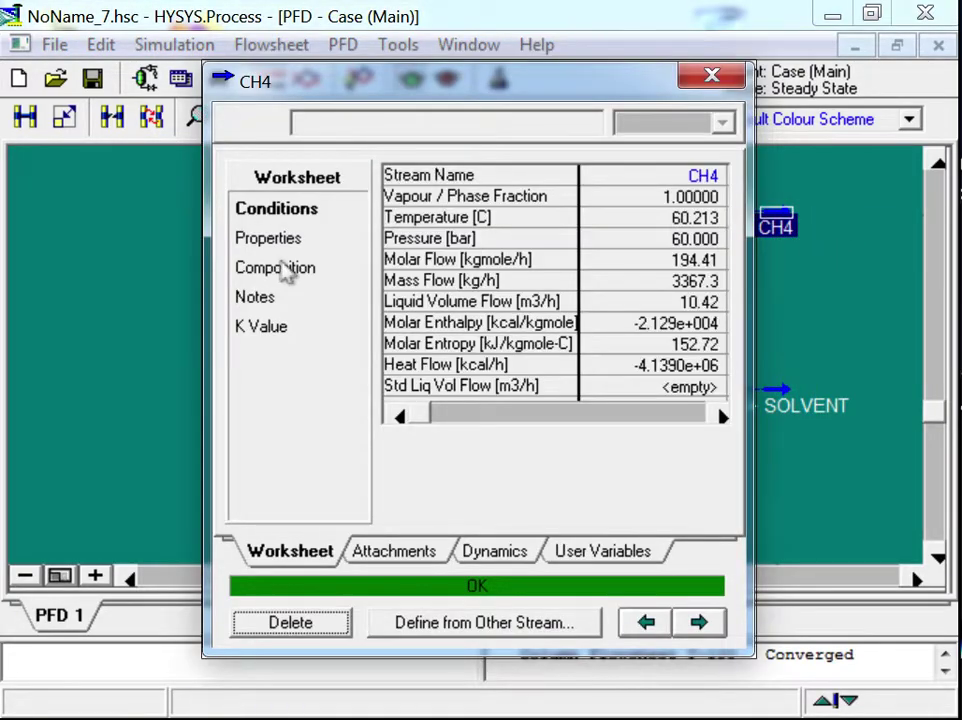
left_click(285, 270)
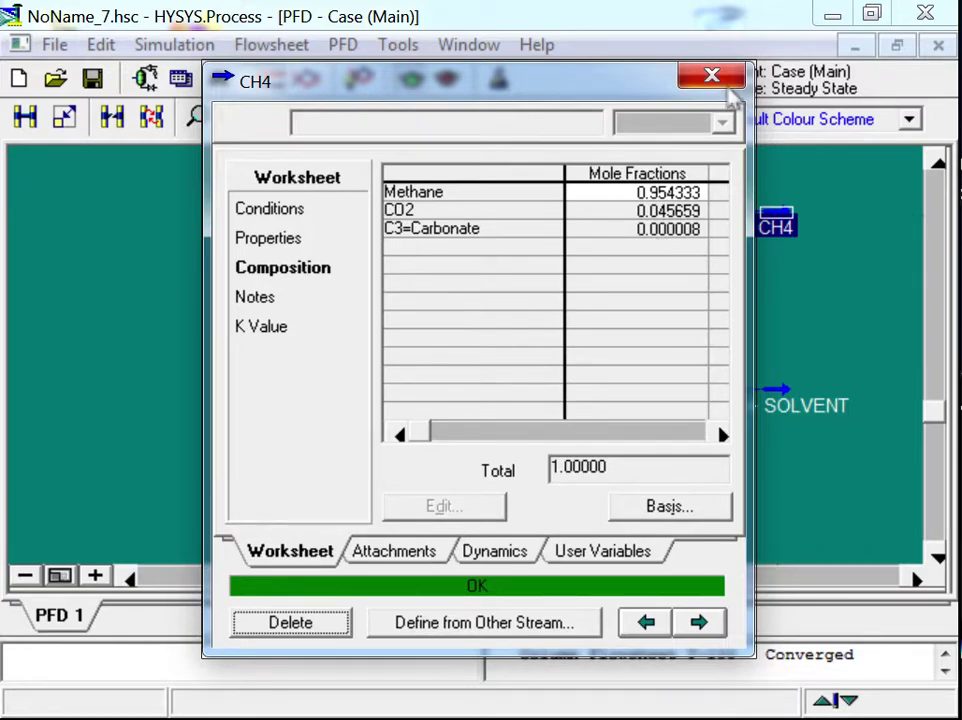
left_click(730, 87)
left_click(794, 318)
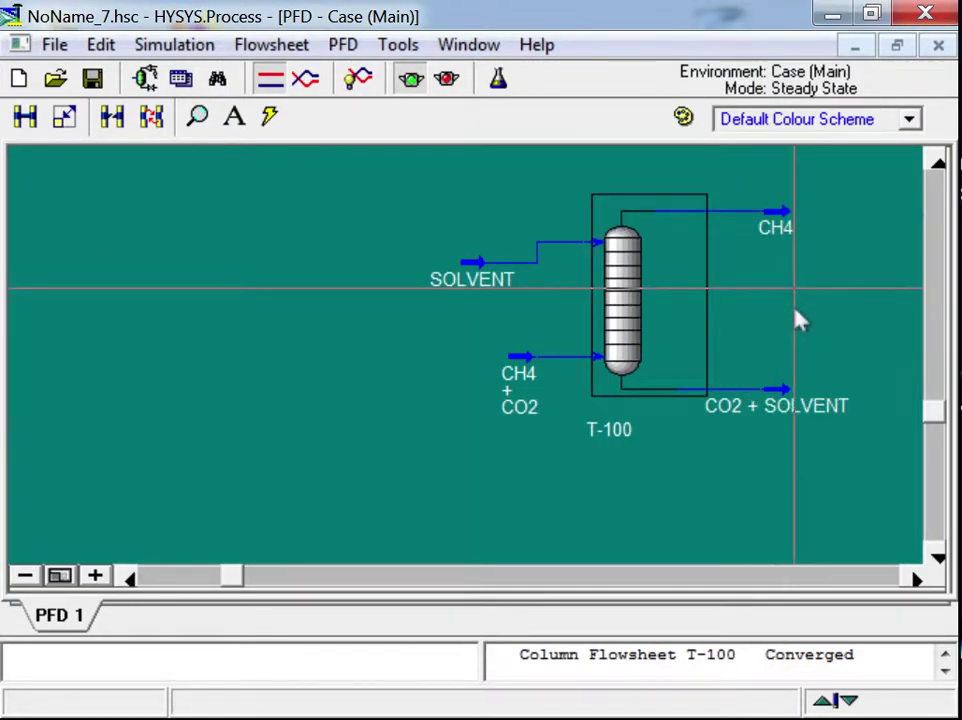
left_click(783, 401)
double_click(783, 401)
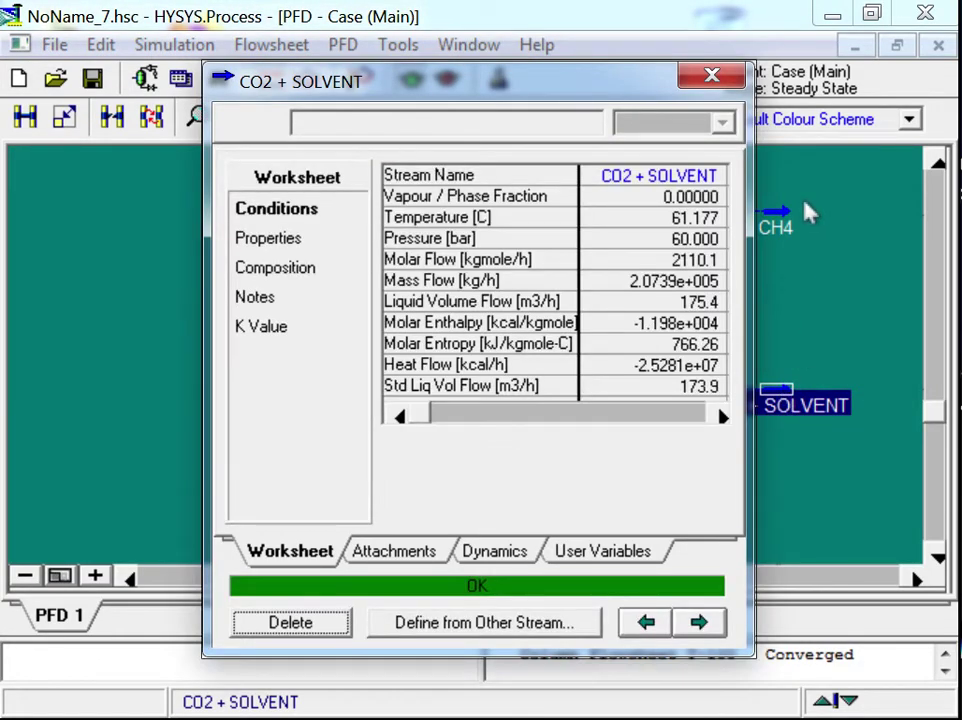
left_click(298, 270)
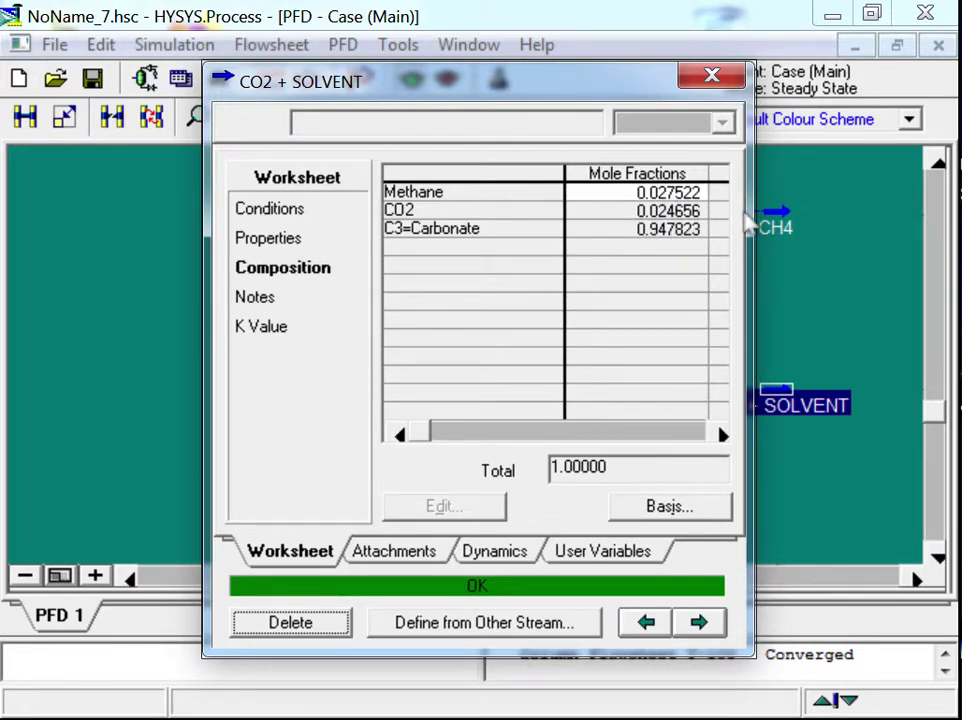
left_click(711, 78)
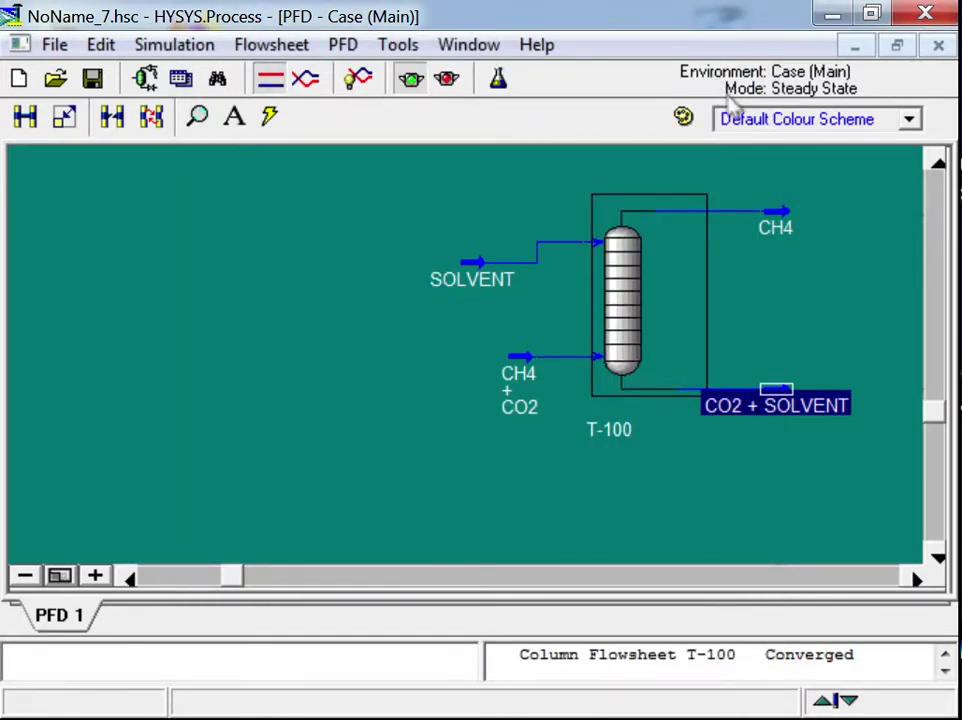
left_click(805, 192)
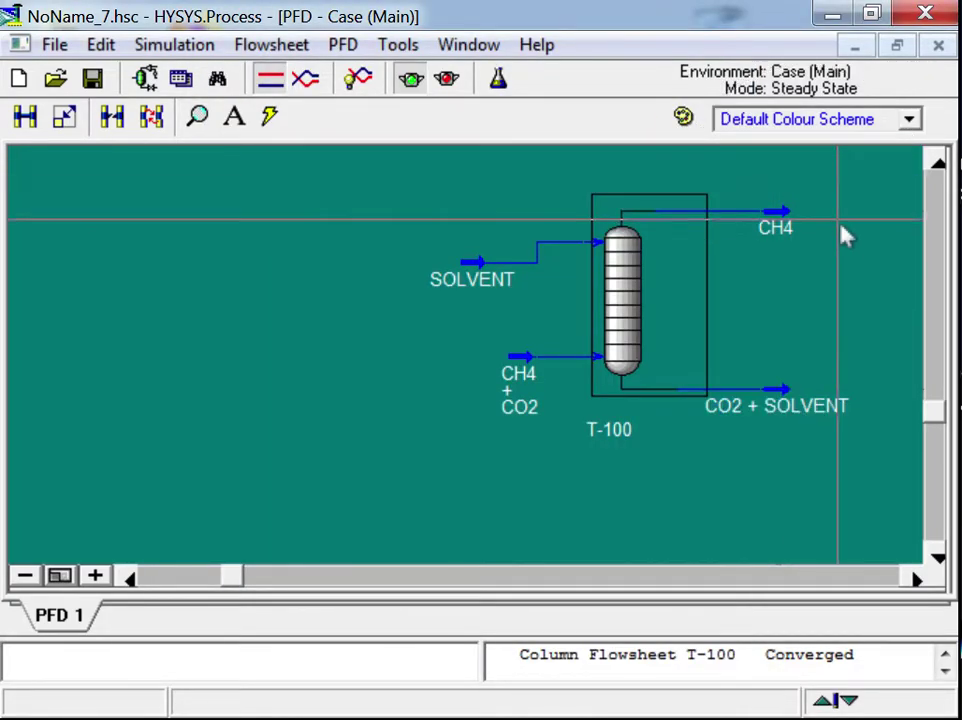